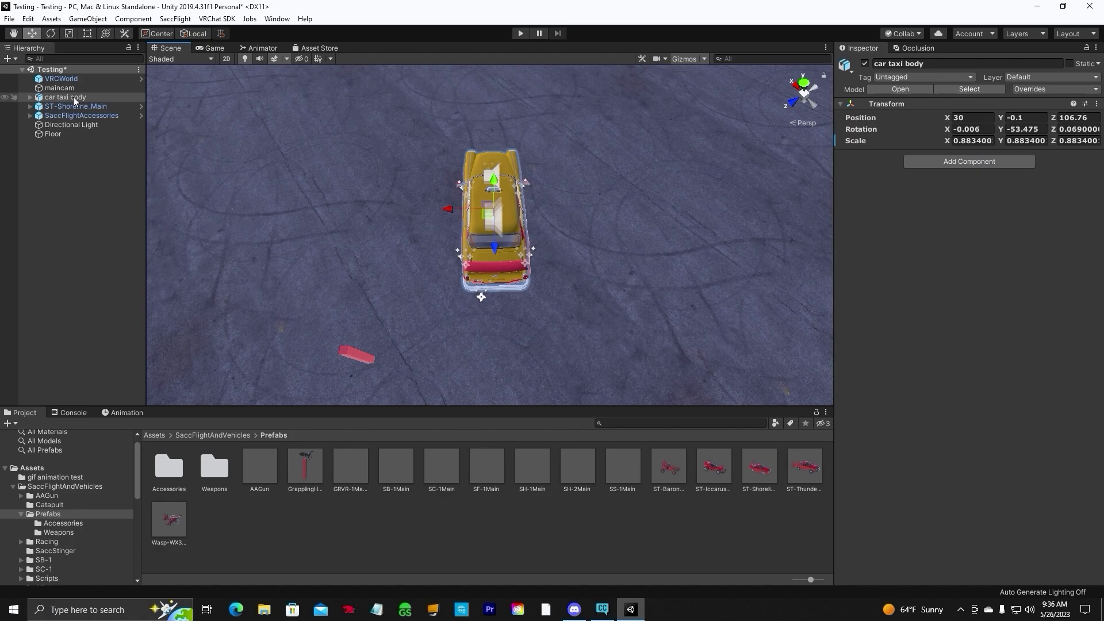
- Fully unpack the car taxi body and ST-Shoreline_Main prefabs
{"action": "right_click", "coordinate": [76, 99]}
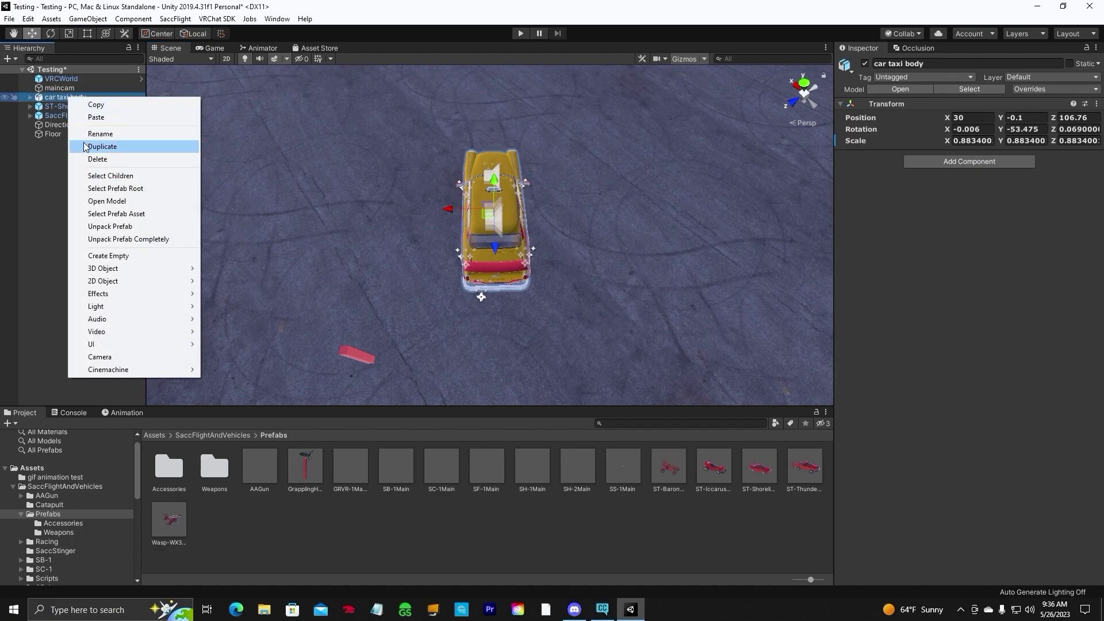
{"action": "left_click", "coordinate": [88, 243]}
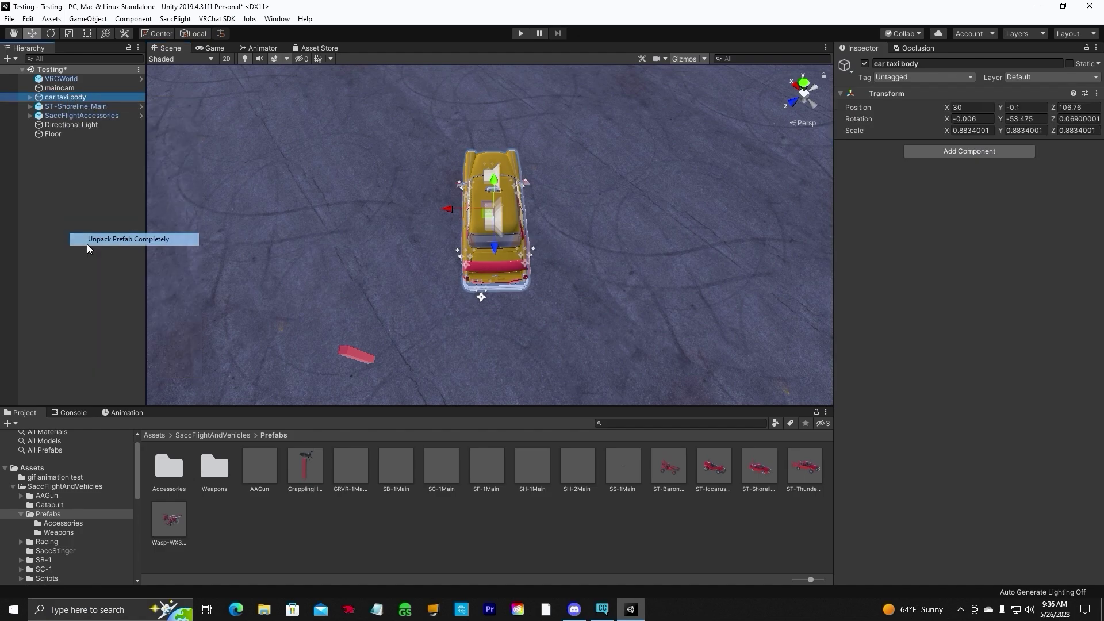
{"action": "right_click", "coordinate": [67, 109]}
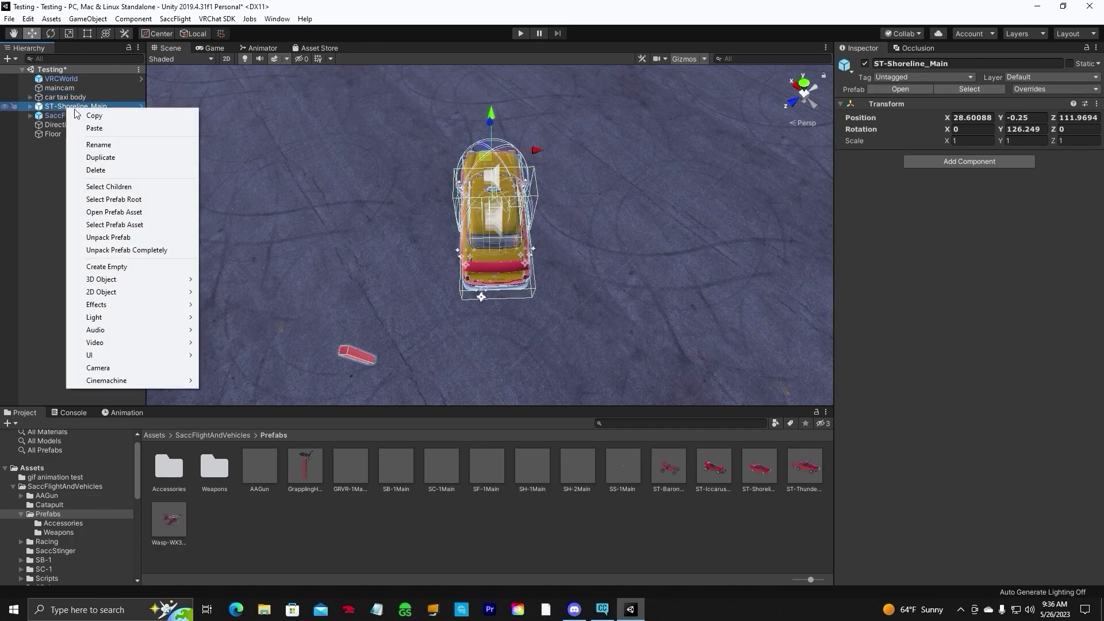
{"action": "left_click", "coordinate": [98, 252]}
- Select car taxi body and expand it to list its body, bumper, door, seat and wheel parts
{"action": "right_click_drag", "start_coordinate": [653, 270], "coordinate": [638, 260]}
{"action": "left_click", "coordinate": [64, 97]}
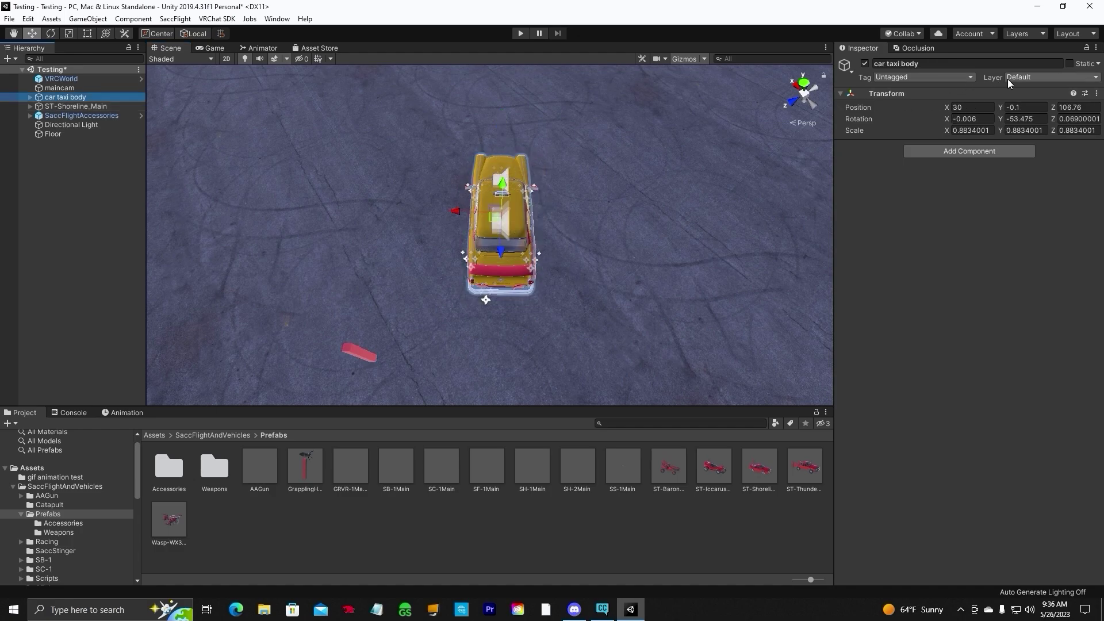
{"action": "left_click", "coordinate": [30, 97]}
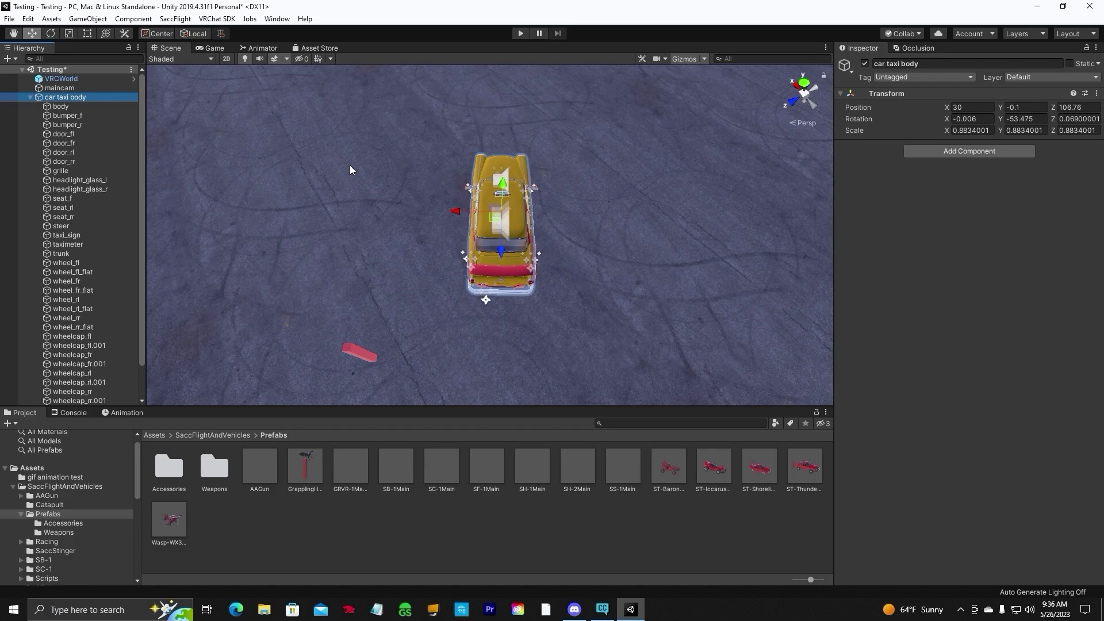
- Put car taxi body and all its children on the 17: Walkthrough layer
{"action": "left_click", "coordinate": [31, 98]}
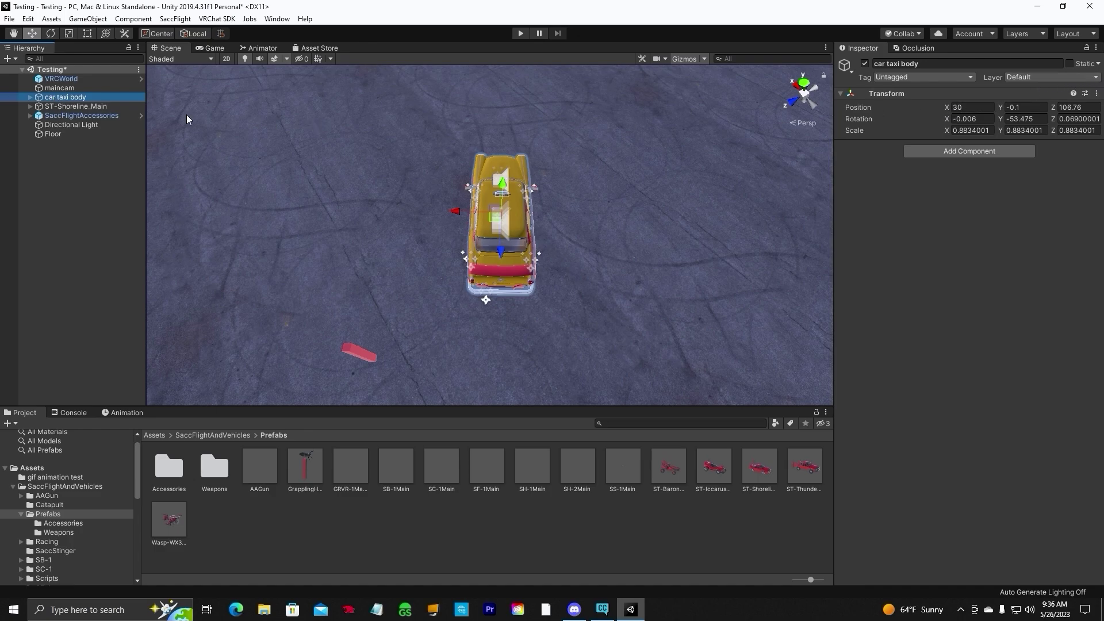
{"action": "left_click", "coordinate": [1097, 79]}
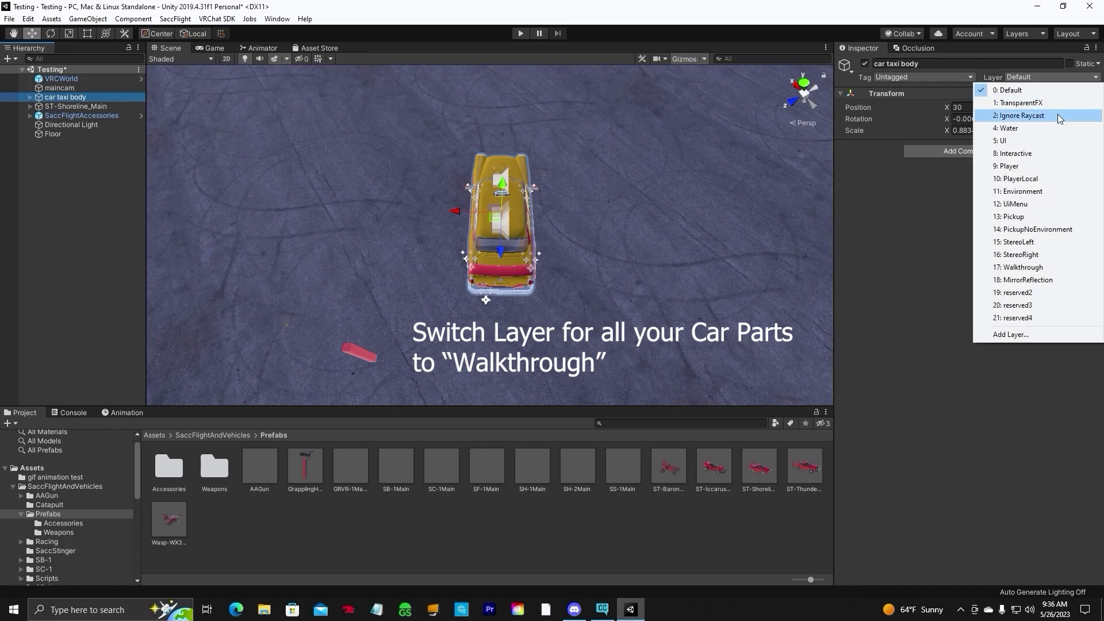
{"action": "left_click", "coordinate": [1013, 268]}
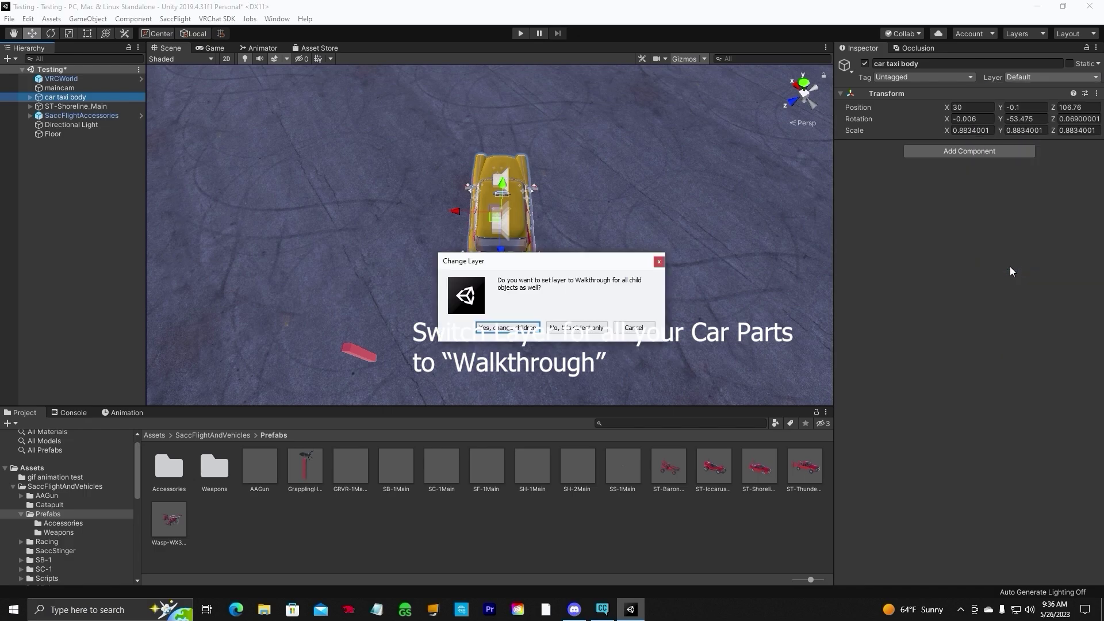
{"action": "left_click", "coordinate": [508, 328]}
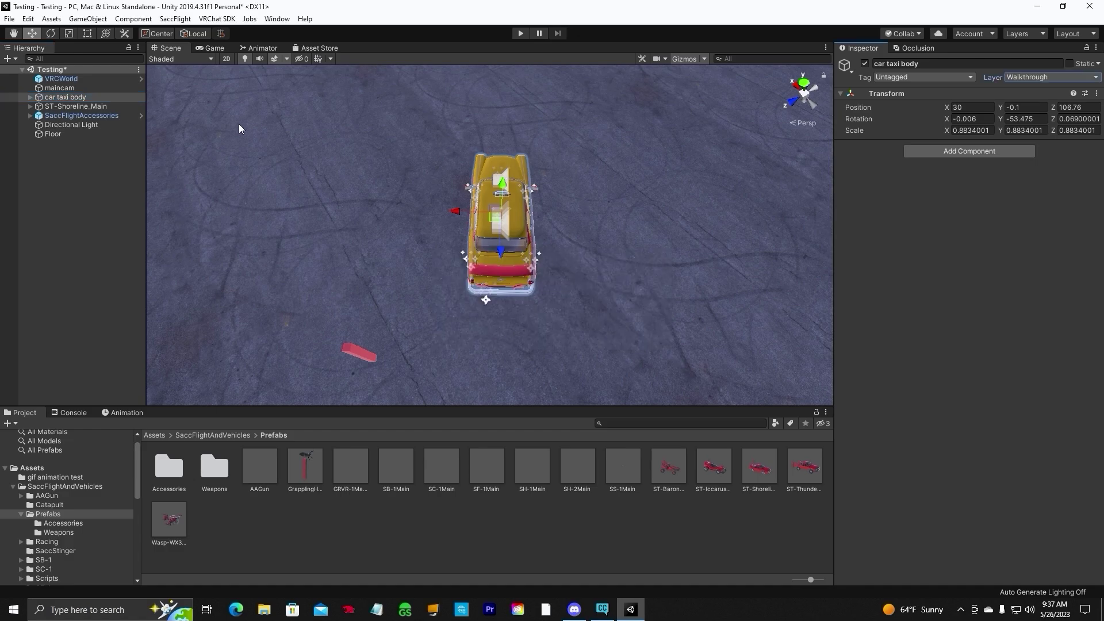
- Inspect the ST-Shoreline vehicle inside ST-Shoreline_Main, then reselect car taxi body
{"action": "left_click", "coordinate": [65, 107]}
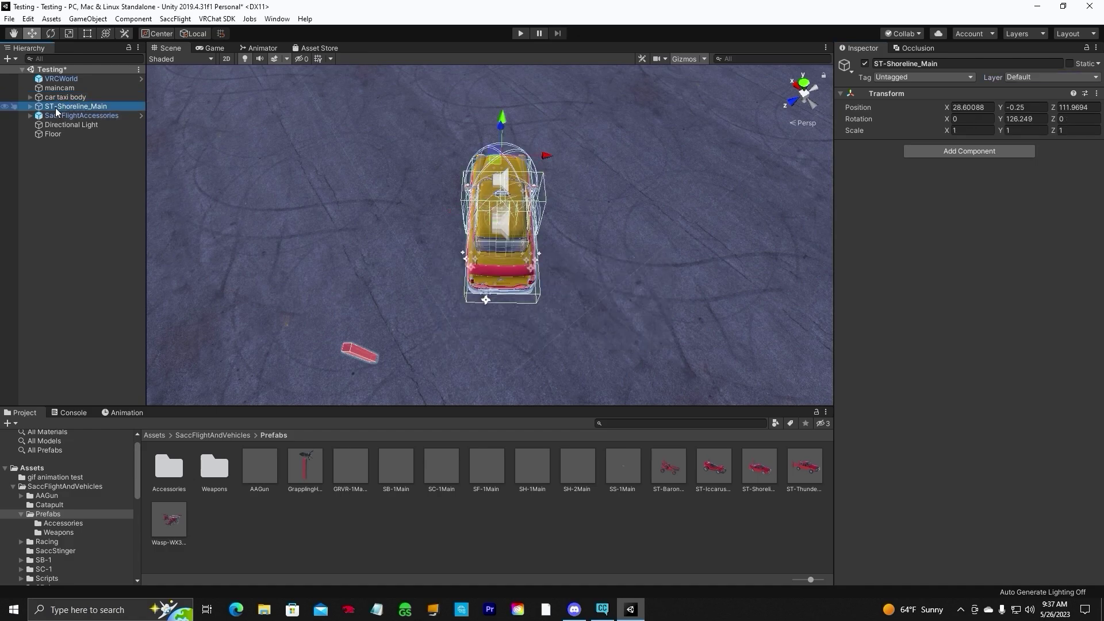
{"action": "left_click", "coordinate": [30, 106]}
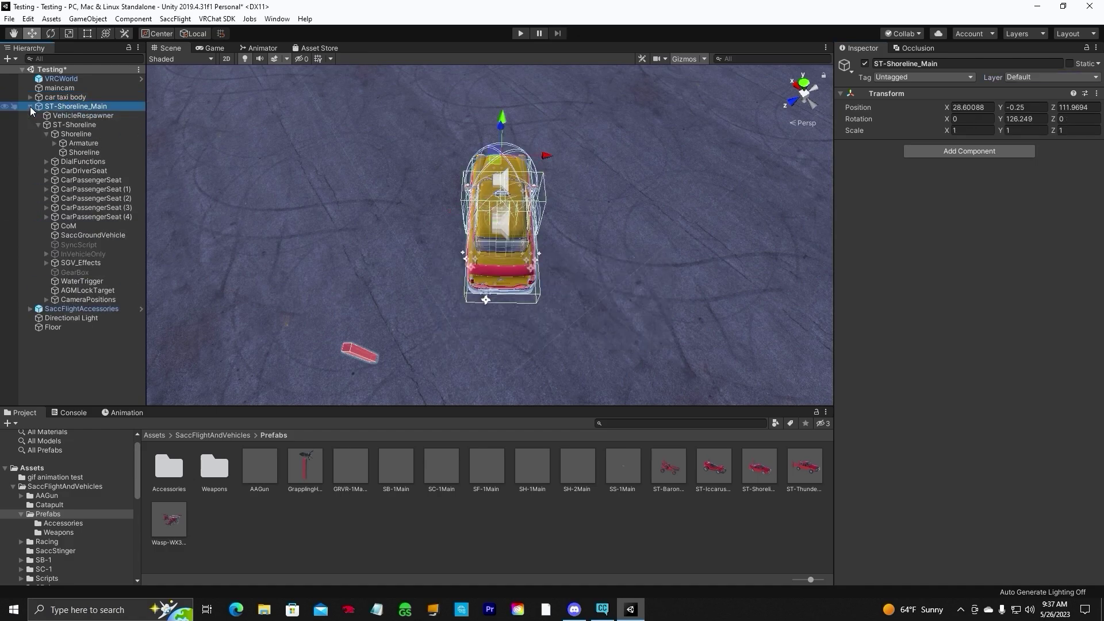
{"action": "left_click", "coordinate": [71, 126]}
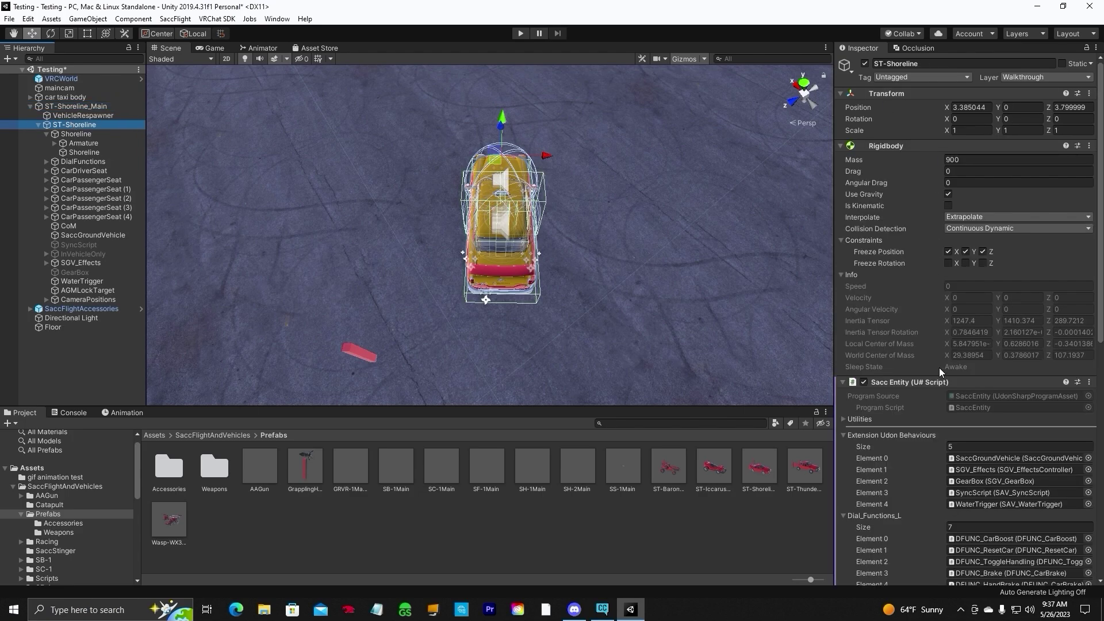
{"action": "left_click", "coordinate": [31, 107]}
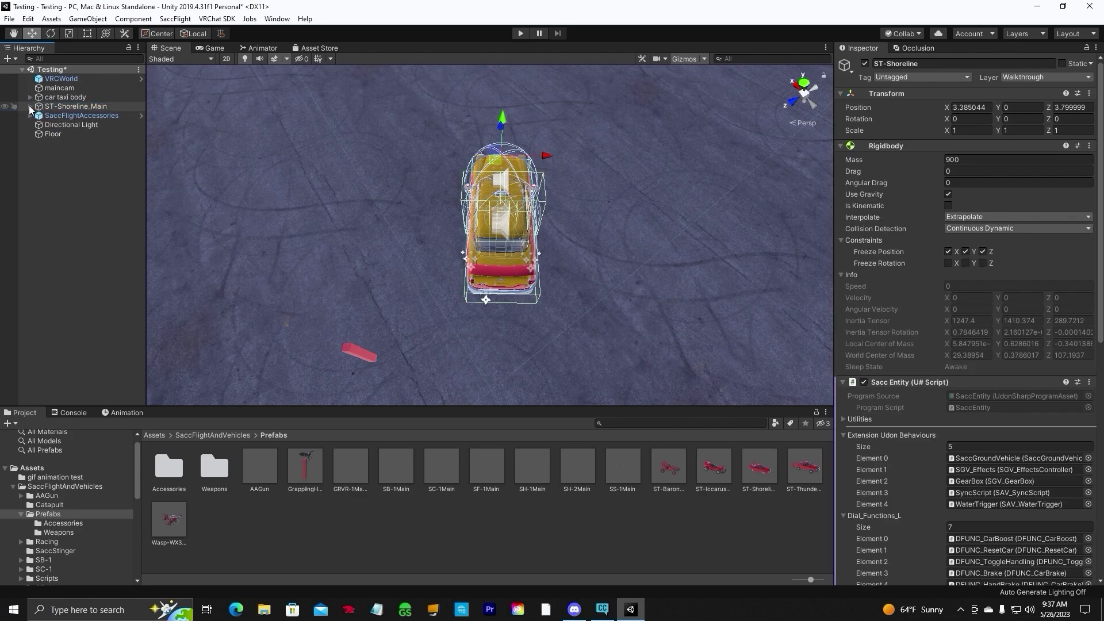
{"action": "left_click", "coordinate": [82, 98]}
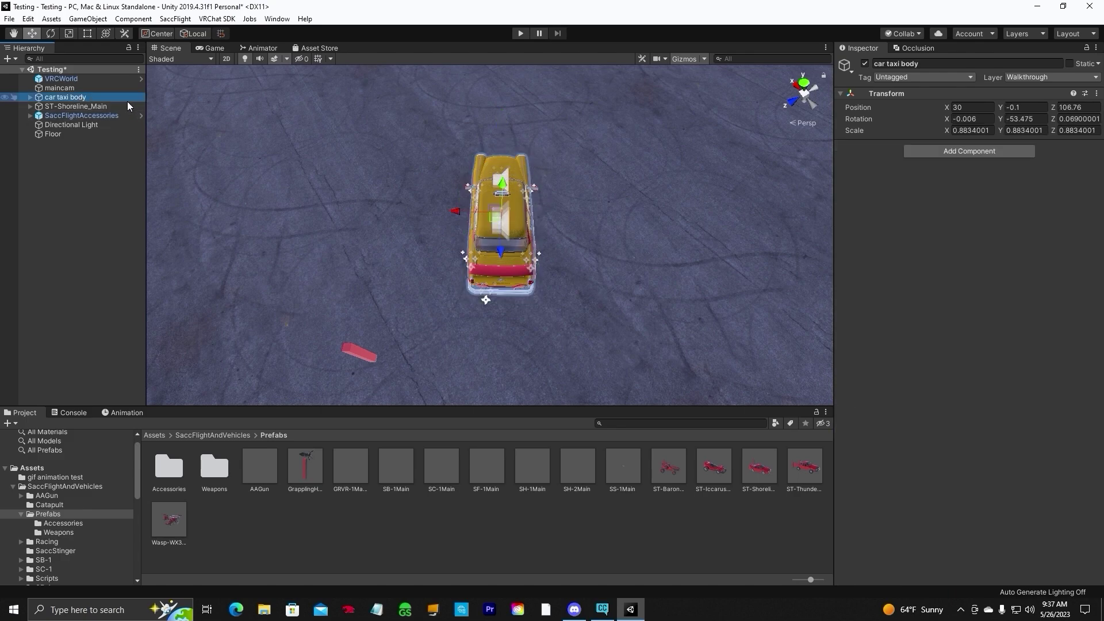
- Locate the Shoreline object's mesh asset from its renderer's Mesh field
{"action": "left_click", "coordinate": [64, 107]}
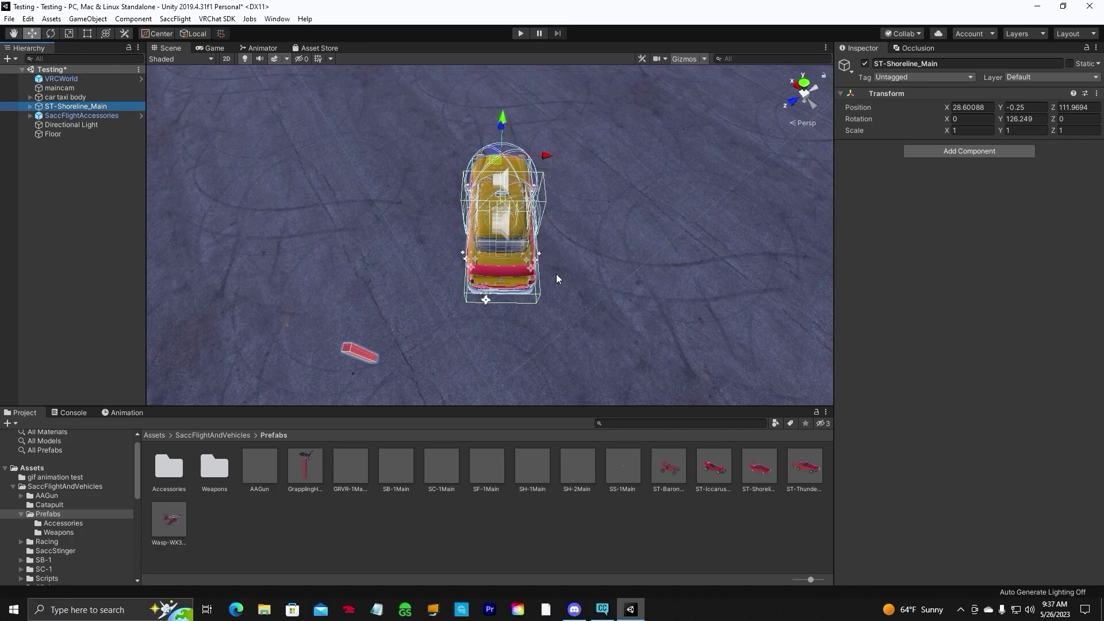
{"action": "left_click", "coordinate": [30, 107]}
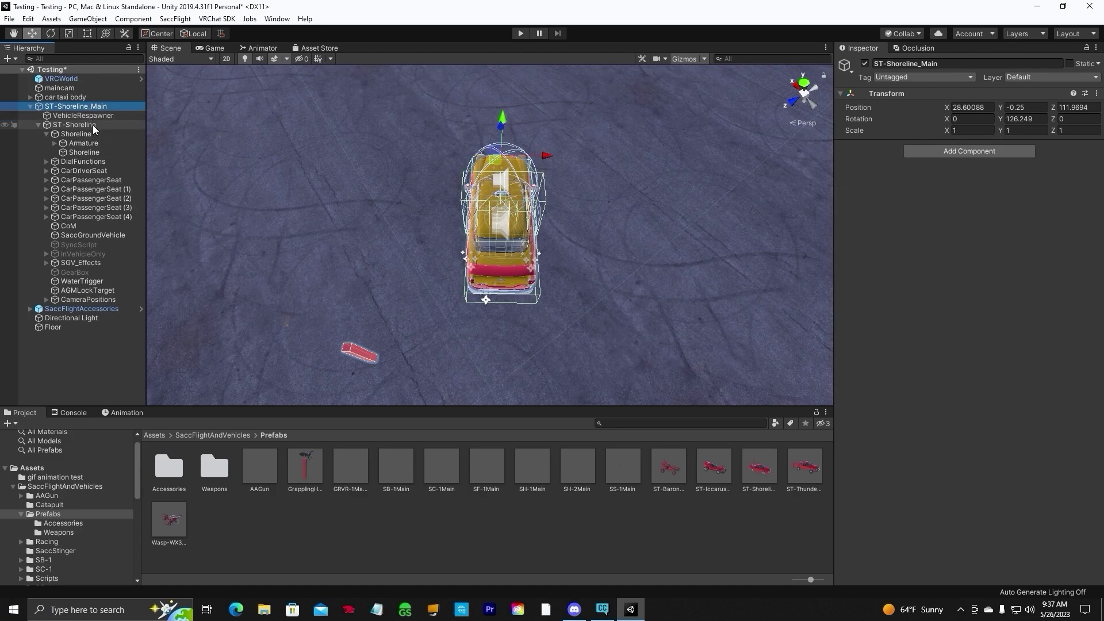
{"action": "left_click", "coordinate": [94, 154]}
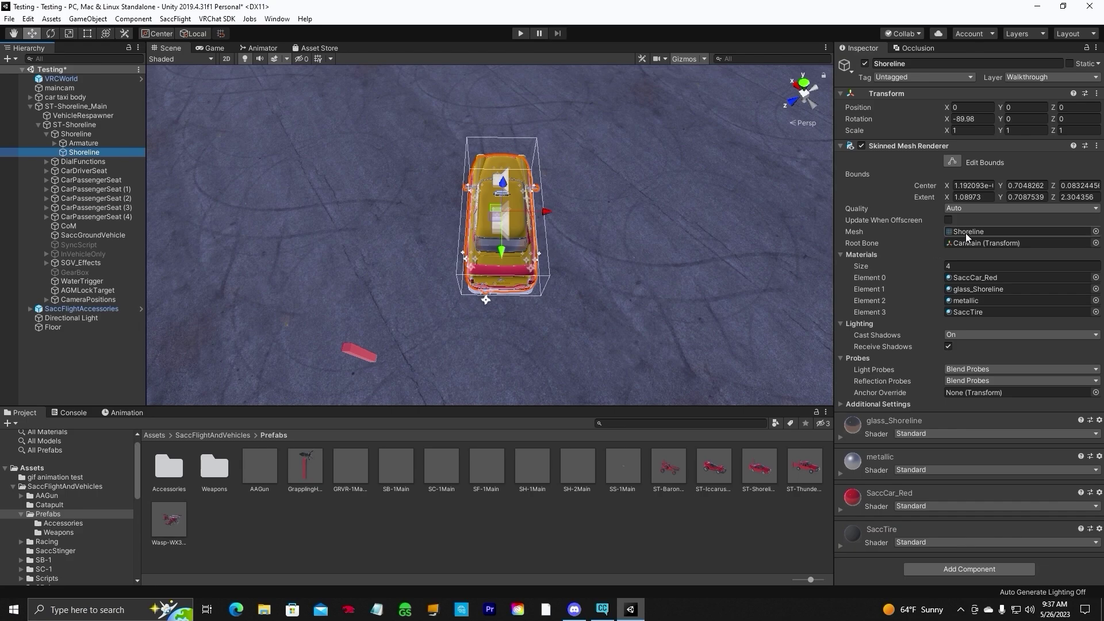
{"action": "left_click", "coordinate": [969, 232]}
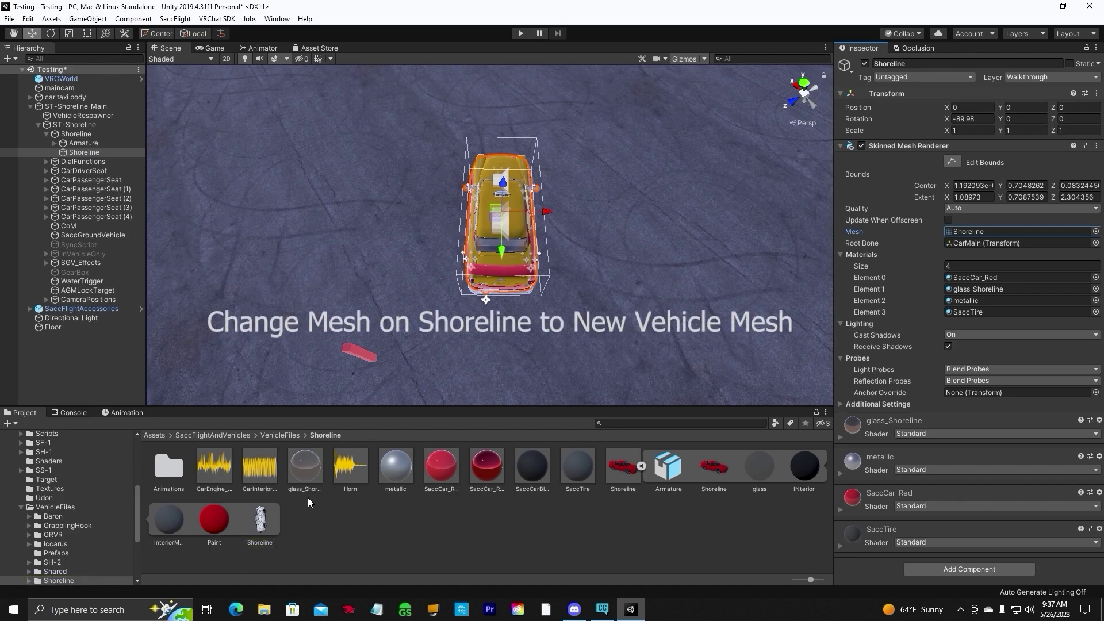
- Locate the taxi's body mesh in the Taxi cab folder, then reselect Shoreline
{"action": "left_click", "coordinate": [66, 97]}
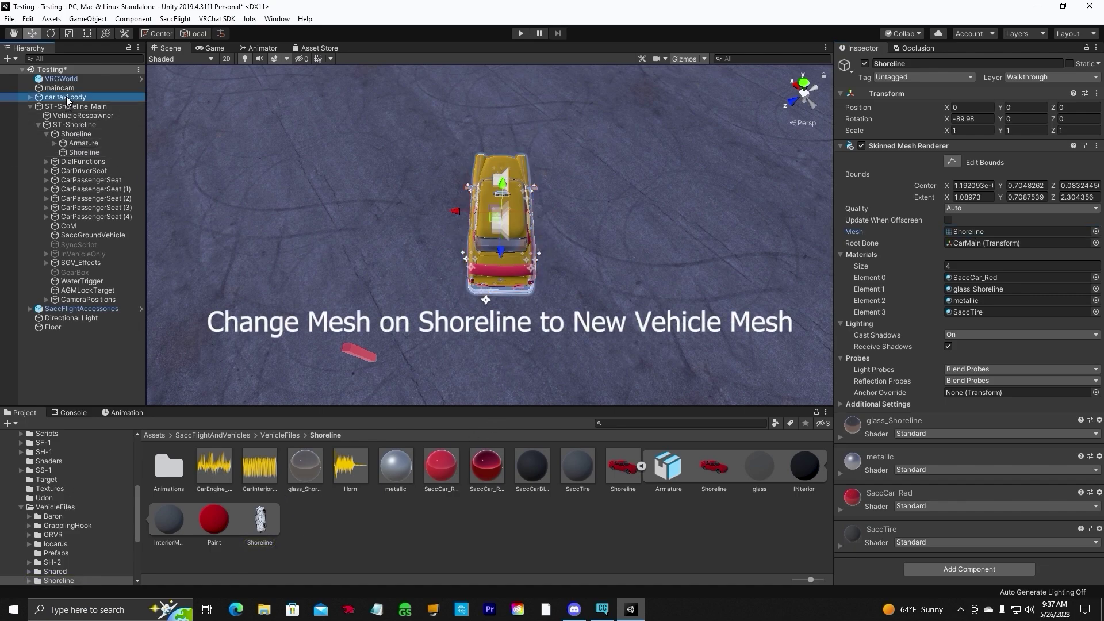
{"action": "left_click", "coordinate": [30, 98]}
{"action": "left_click", "coordinate": [54, 107]}
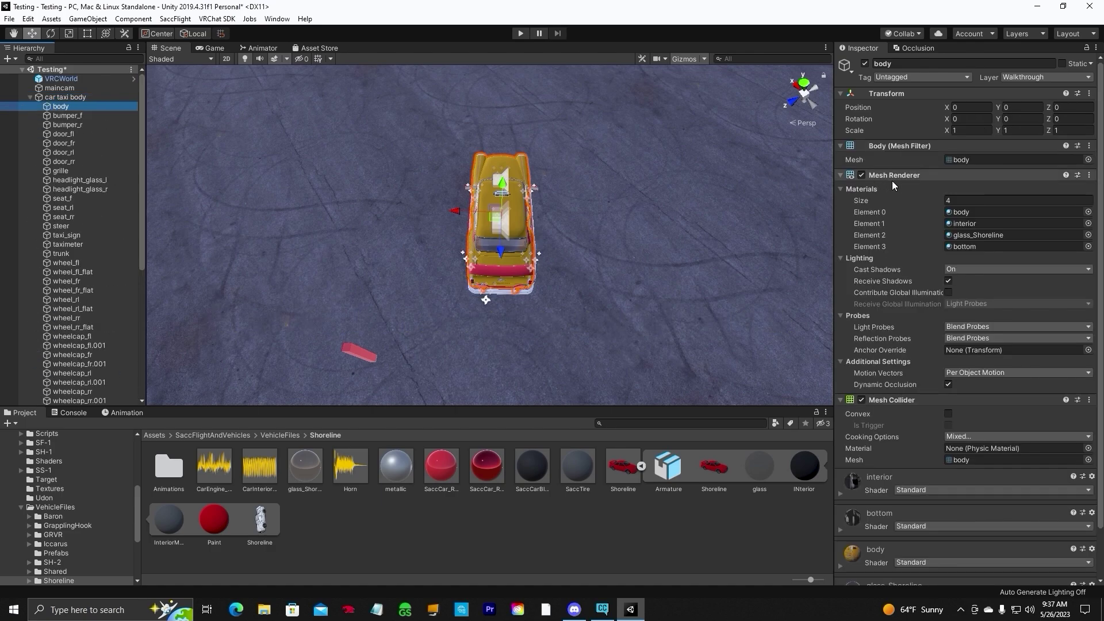
{"action": "left_click", "coordinate": [961, 164]}
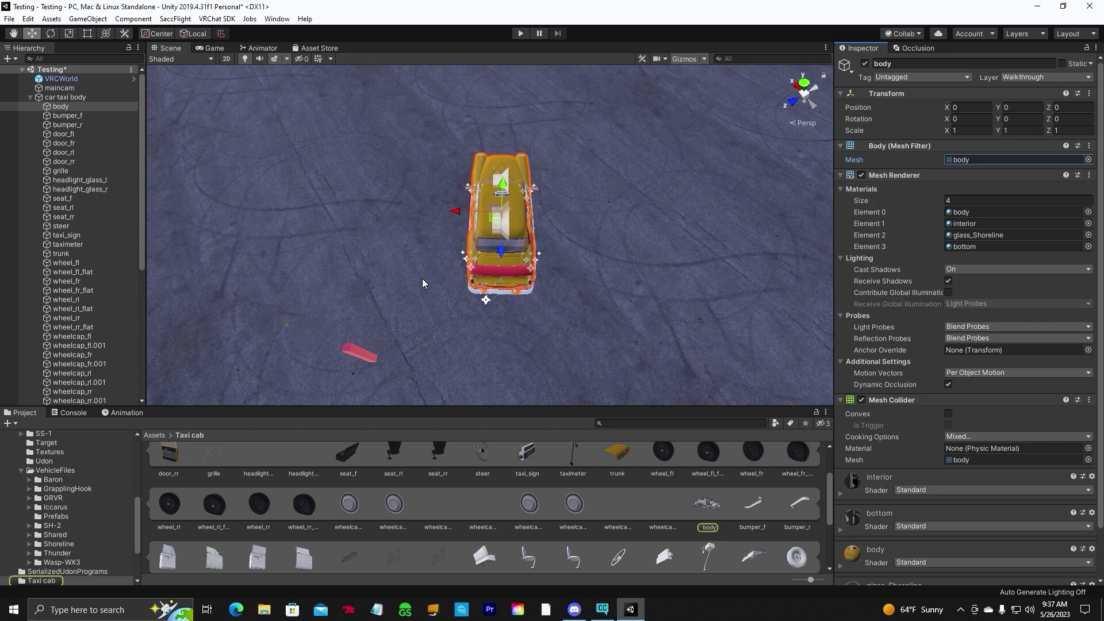
{"action": "left_click", "coordinate": [30, 95]}
{"action": "left_click", "coordinate": [29, 96]}
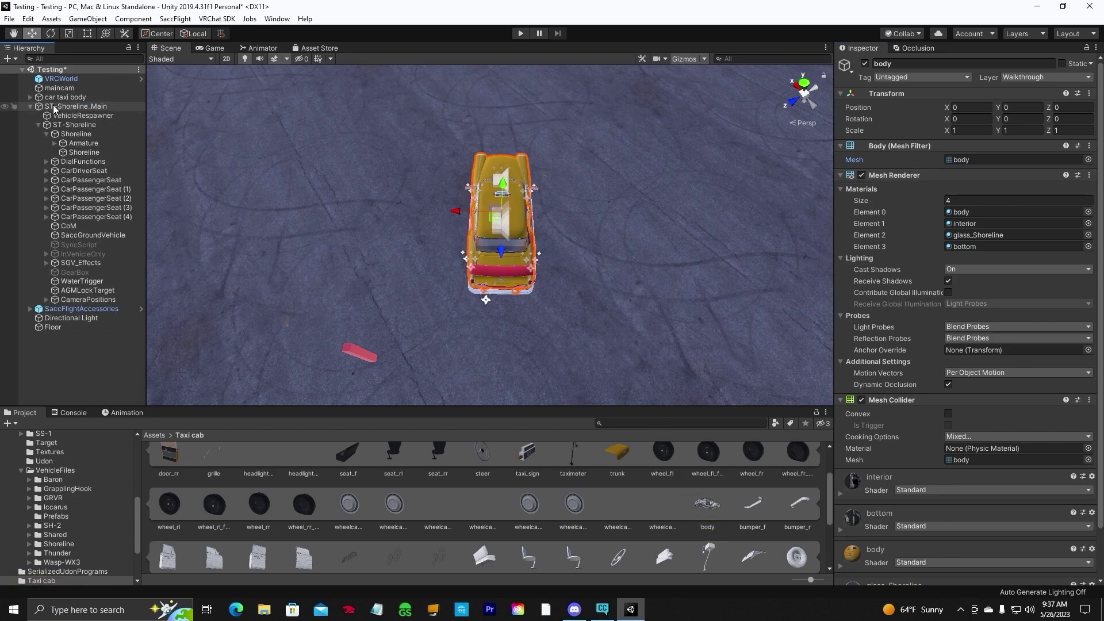
{"action": "left_click", "coordinate": [73, 152]}
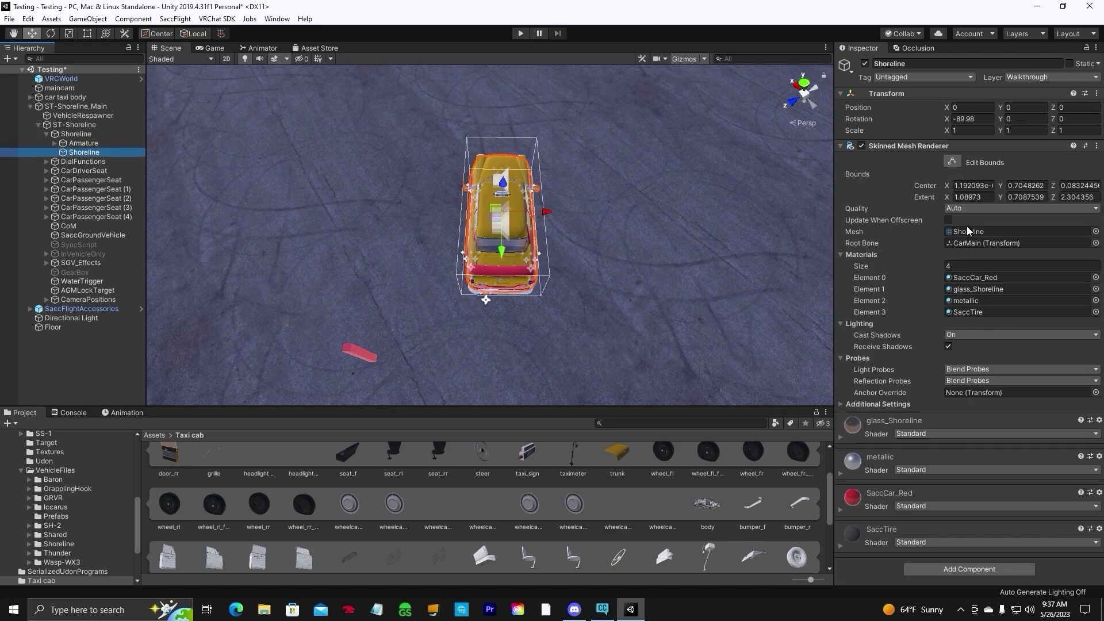
- Swap Shoreline's Skinned Mesh Renderer mesh to the taxi 'body' and deactivate Shoreline
{"action": "left_click", "coordinate": [1096, 232]}
{"action": "type", "text": "body"}
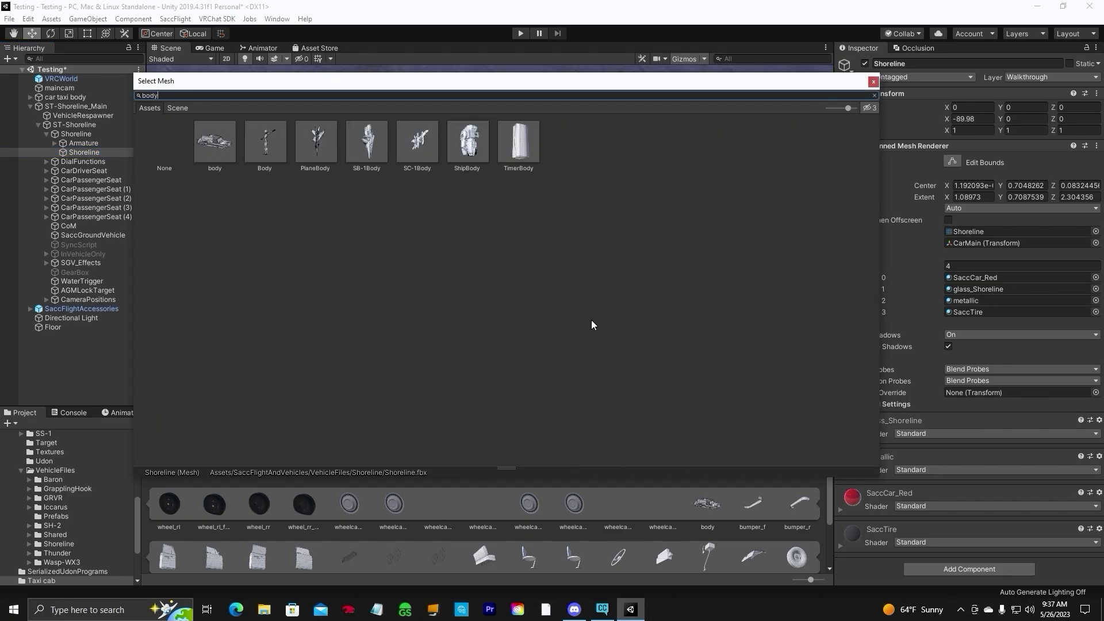
{"action": "double_click", "coordinate": [212, 144]}
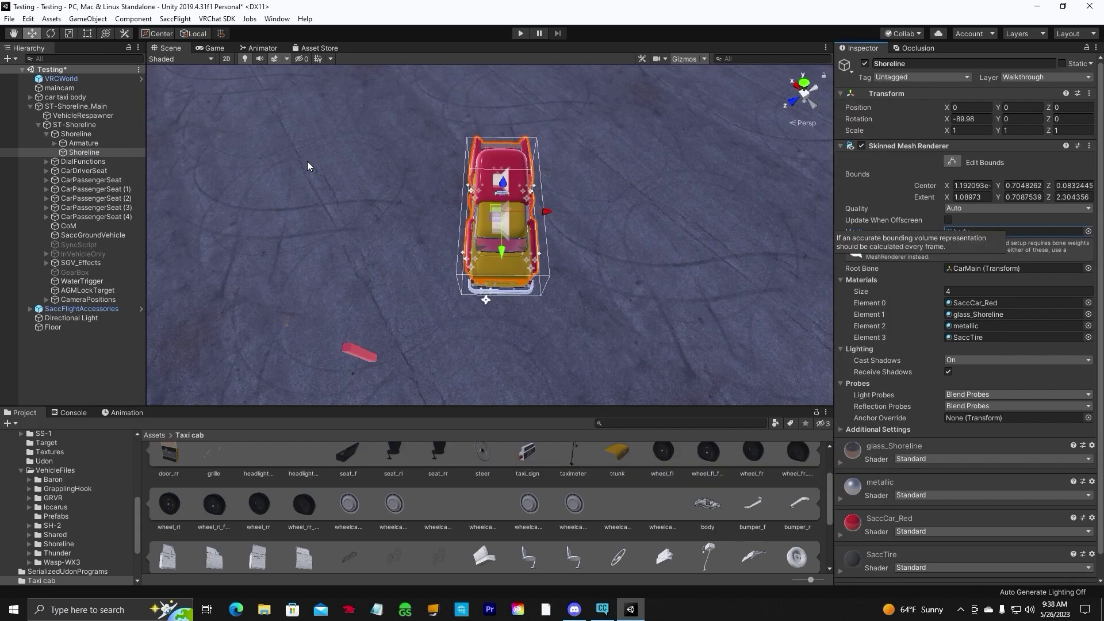
{"action": "left_click", "coordinate": [865, 63]}
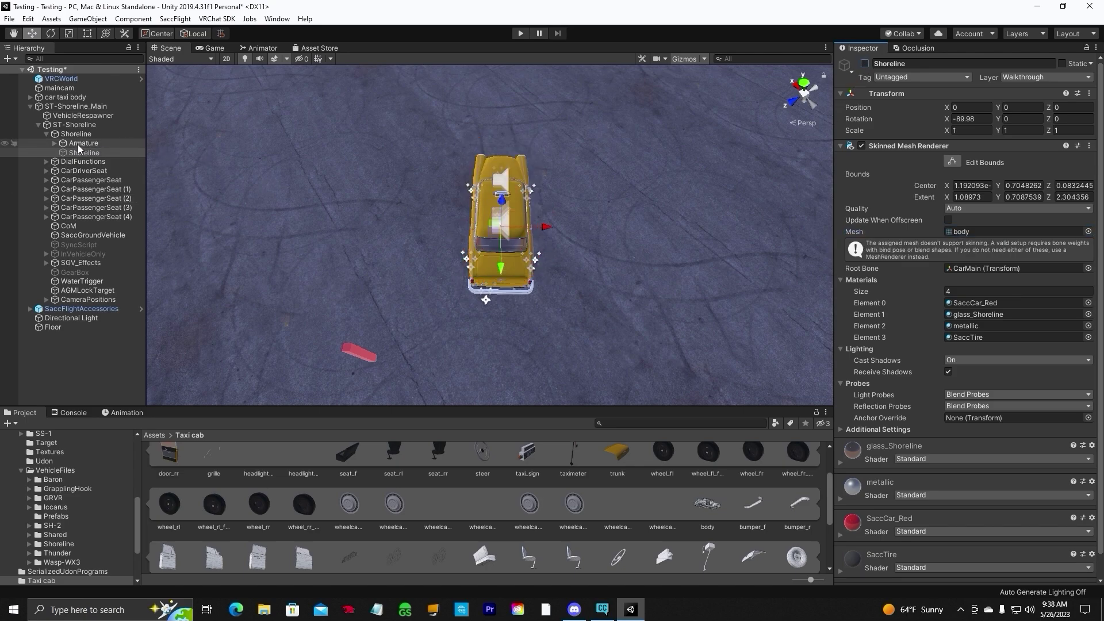
- Set SaccGroundVehicle's Vehicle Mesh field to the taxi's body Transform
{"action": "left_click", "coordinate": [68, 236]}
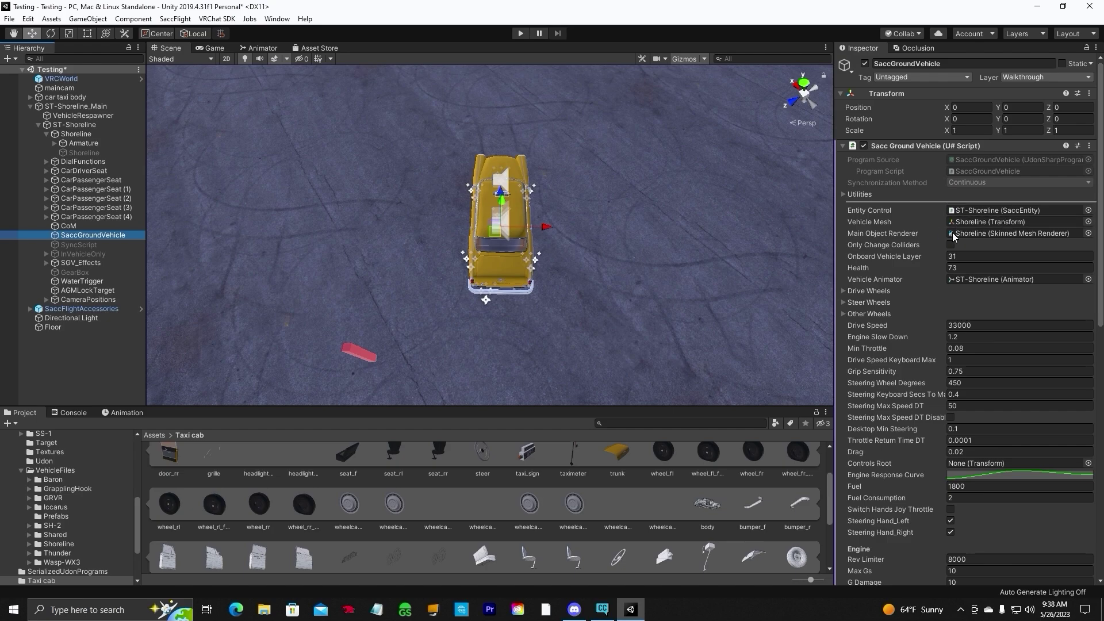
{"action": "left_click", "coordinate": [1089, 222]}
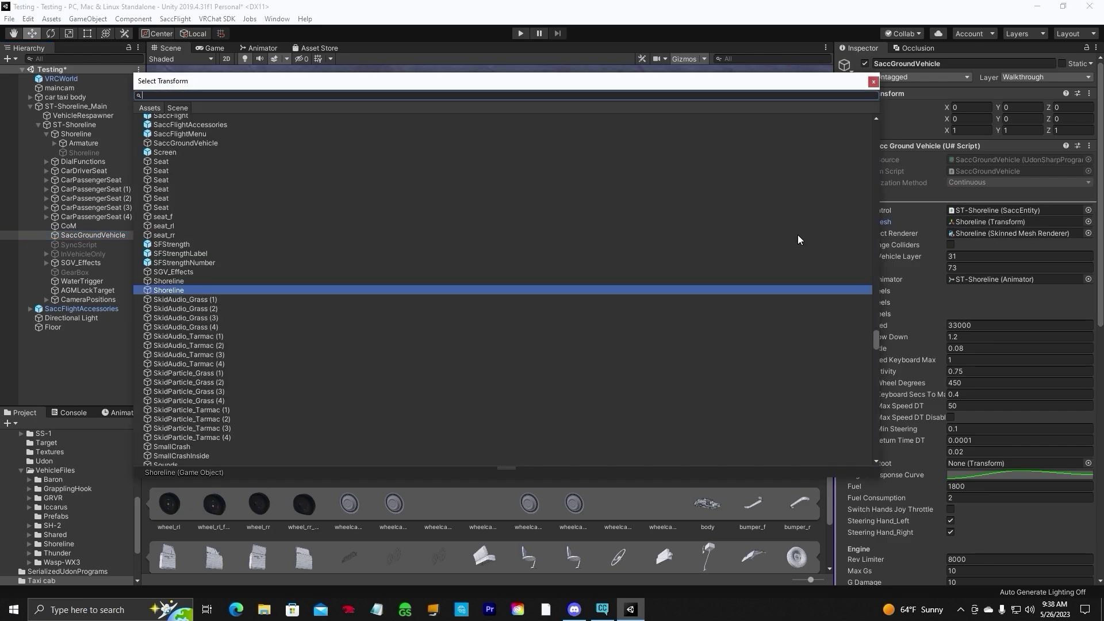
{"action": "type", "text": "body"}
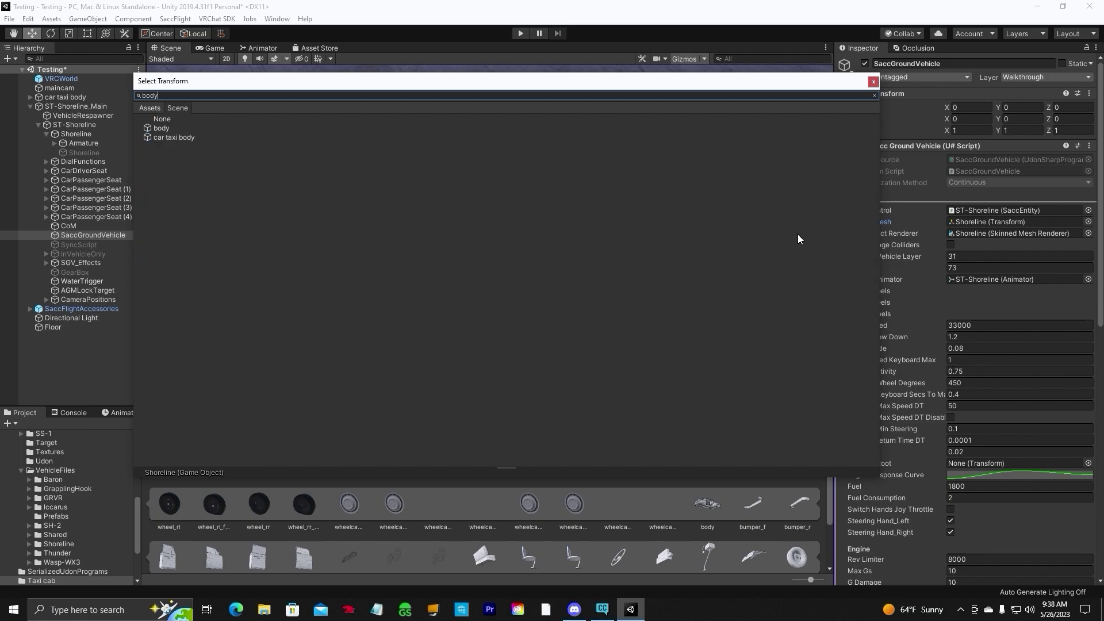
{"action": "double_click", "coordinate": [158, 127]}
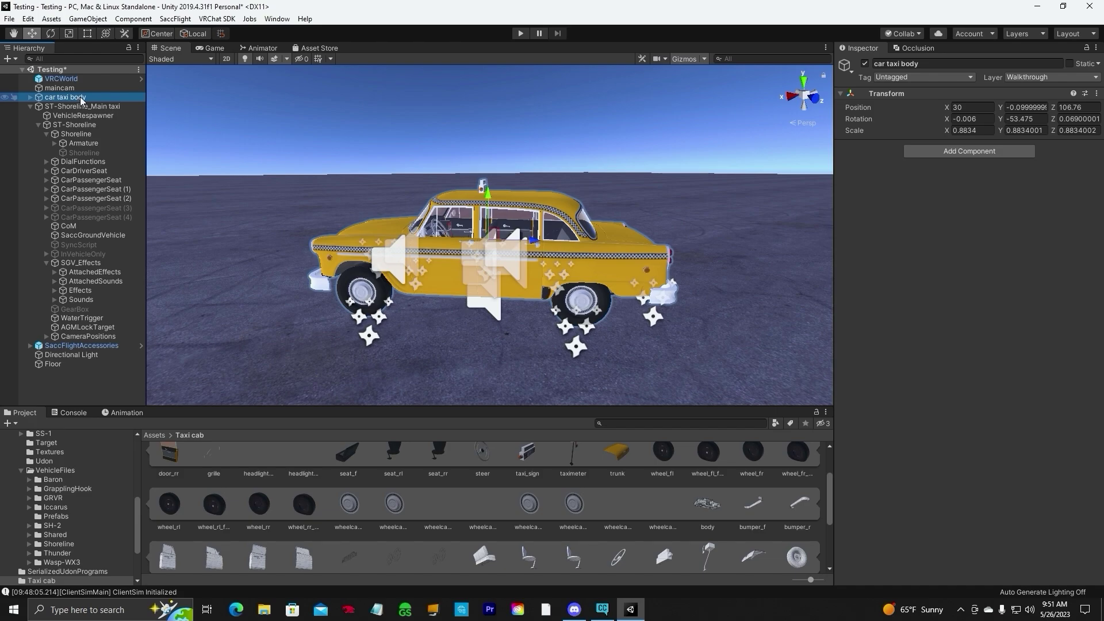
- Nest car taxi body under Shoreline and review its transform, rotated -179.724 on Y
{"action": "left_click_drag", "start_coordinate": [81, 99], "coordinate": [86, 138]}
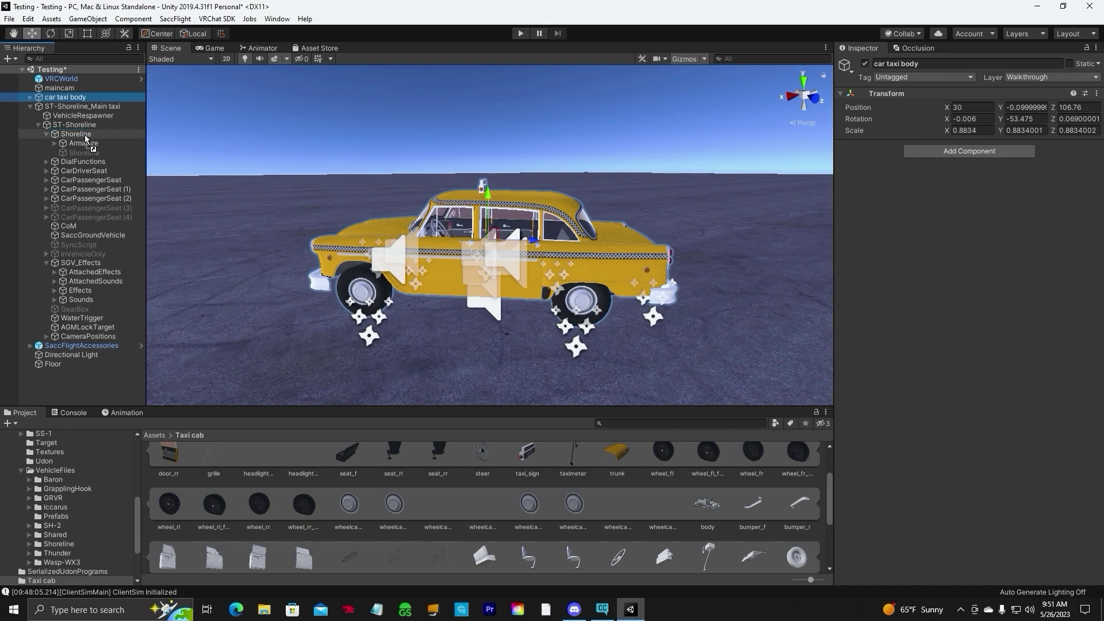
{"action": "left_click_drag", "start_coordinate": [86, 138], "coordinate": [85, 135]}
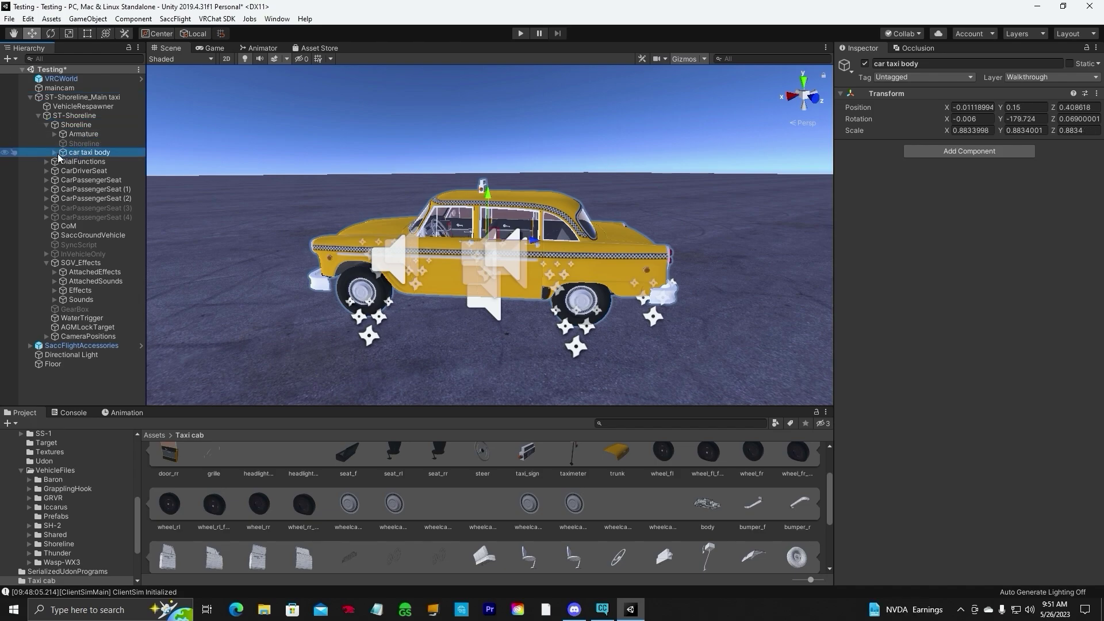
{"action": "left_click", "coordinate": [86, 144]}
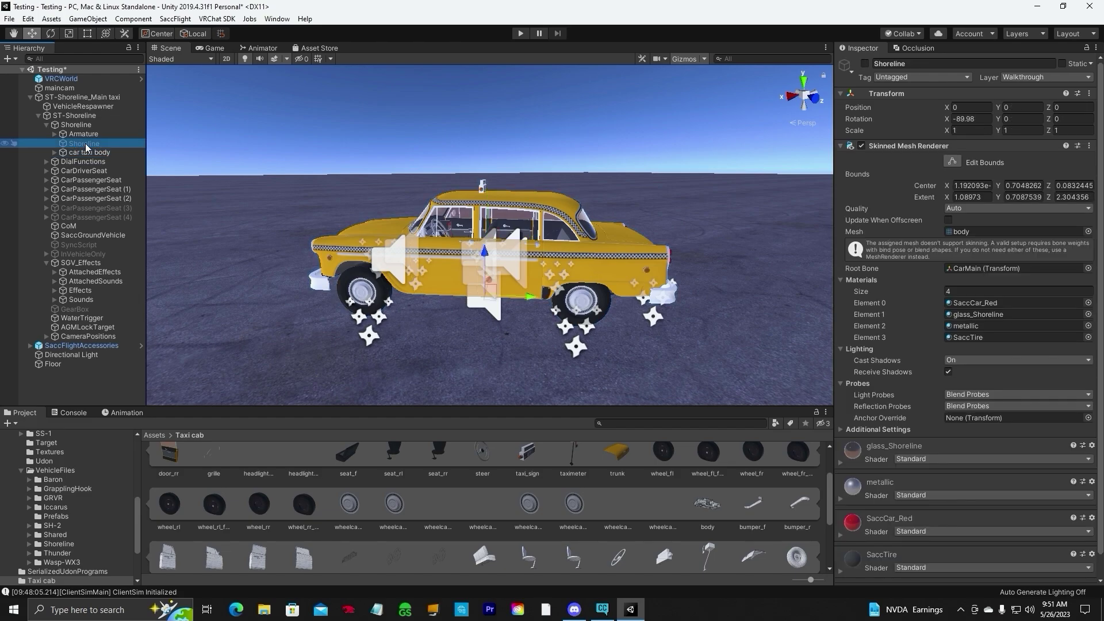
{"action": "left_click", "coordinate": [84, 151]}
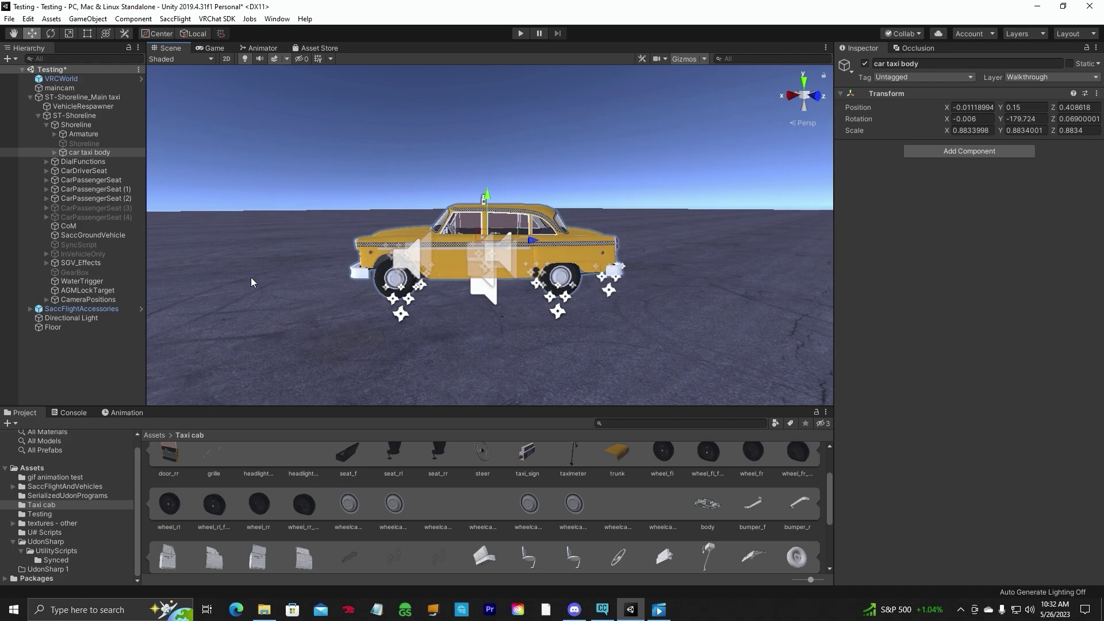
- Move CarDriverSeat left to X -0.744 on the taxi's driver side
{"action": "left_click", "coordinate": [100, 163]}
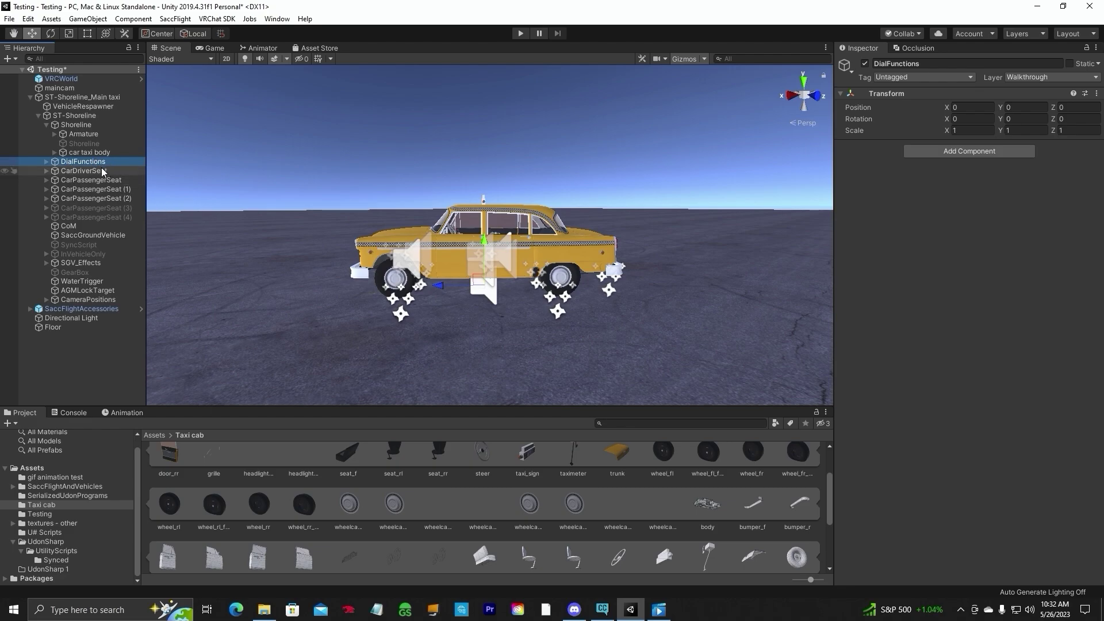
{"action": "left_click", "coordinate": [81, 171]}
{"action": "scroll", "coordinate": [502, 342], "scroll_direction": "down", "scroll_amount": 1}
{"action": "scroll", "coordinate": [505, 333], "scroll_direction": "down", "scroll_amount": 5}
{"action": "right_click_drag", "start_coordinate": [505, 334], "coordinate": [527, 295]}
{"action": "scroll", "coordinate": [497, 306], "scroll_direction": "down", "scroll_amount": 8}
{"action": "left_click_drag", "start_coordinate": [539, 272], "coordinate": [483, 275]}
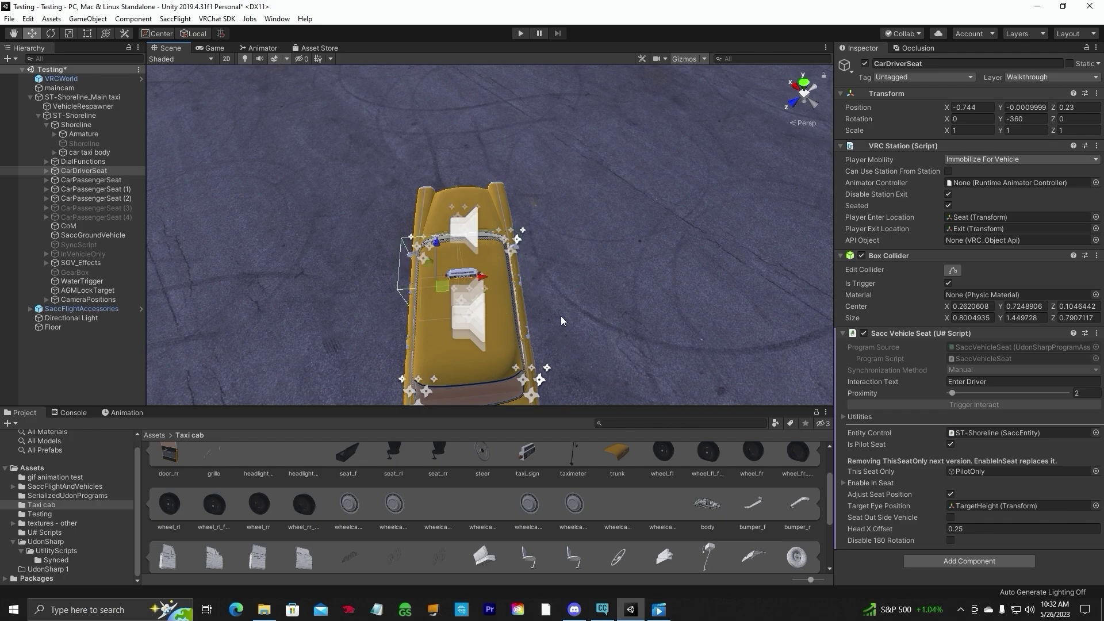
- Move CarPassengerSeat right to X 0.622 inside the taxi
{"action": "left_click", "coordinate": [75, 179]}
{"action": "left_click_drag", "start_coordinate": [487, 290], "coordinate": [567, 269]}
{"action": "right_click_drag", "start_coordinate": [566, 269], "coordinate": [500, 308]}
- Frame CarDriverSeat and lower the top of its box collider
{"action": "left_click", "coordinate": [84, 171]}
{"action": "key", "text": "f"}
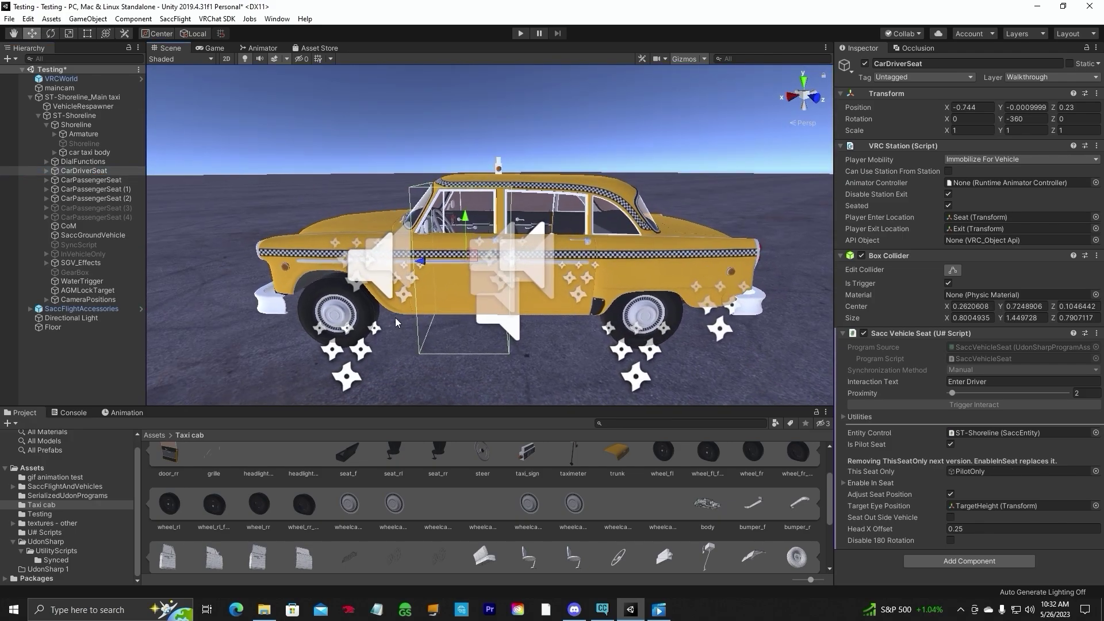
{"action": "scroll", "coordinate": [399, 320], "scroll_direction": "up", "scroll_amount": 3}
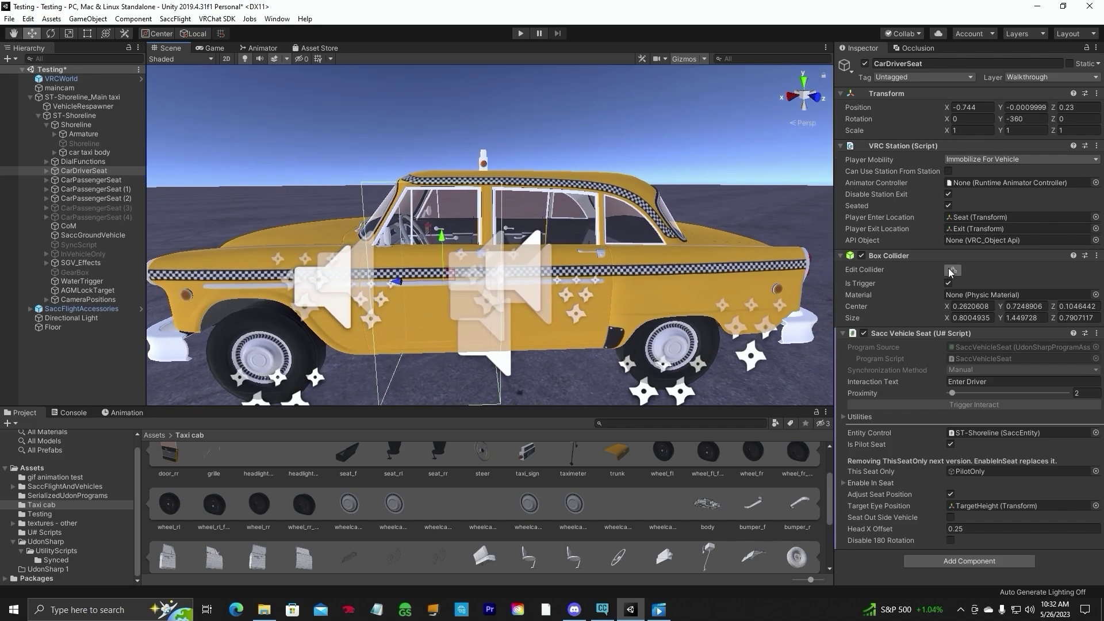
{"action": "left_click", "coordinate": [951, 270]}
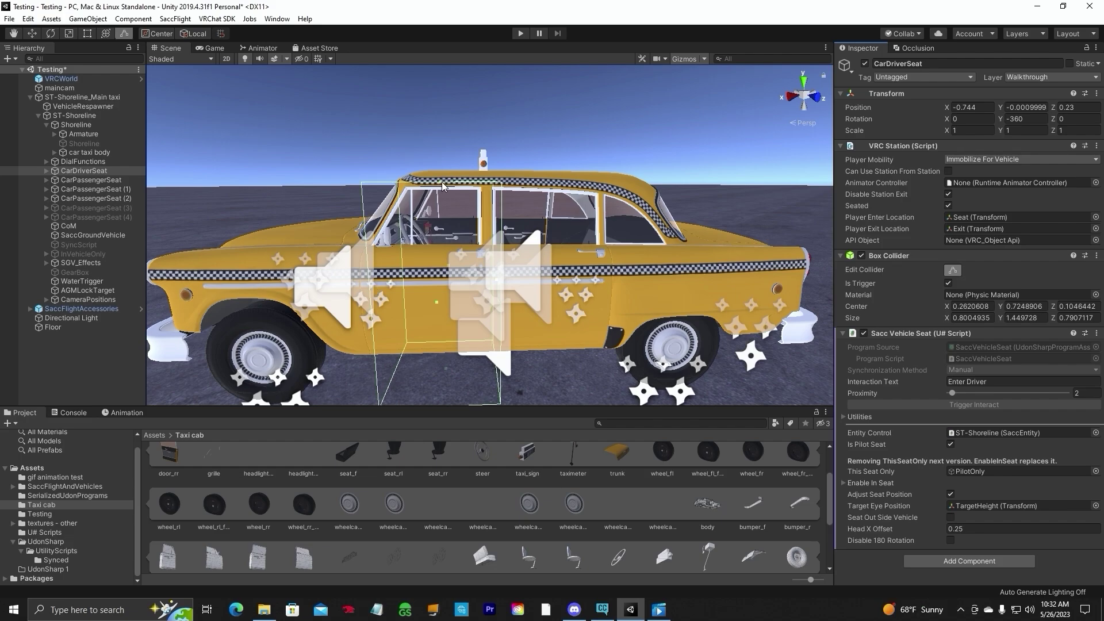
{"action": "left_click_drag", "start_coordinate": [439, 184], "coordinate": [441, 189]}
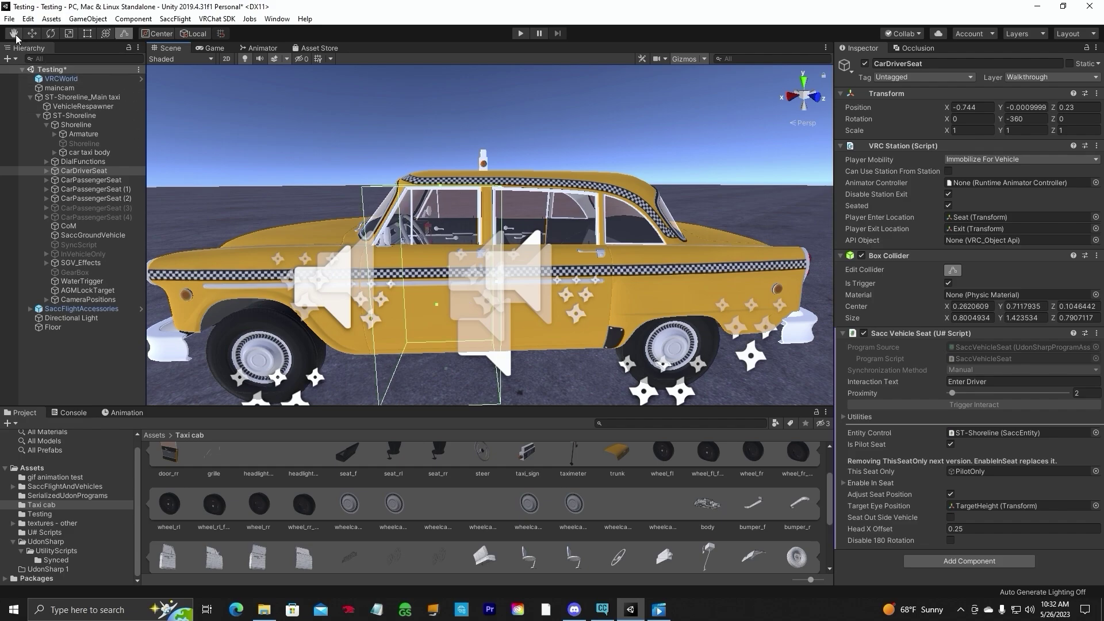
{"action": "middle_click_drag", "start_coordinate": [465, 299], "coordinate": [536, 294]}
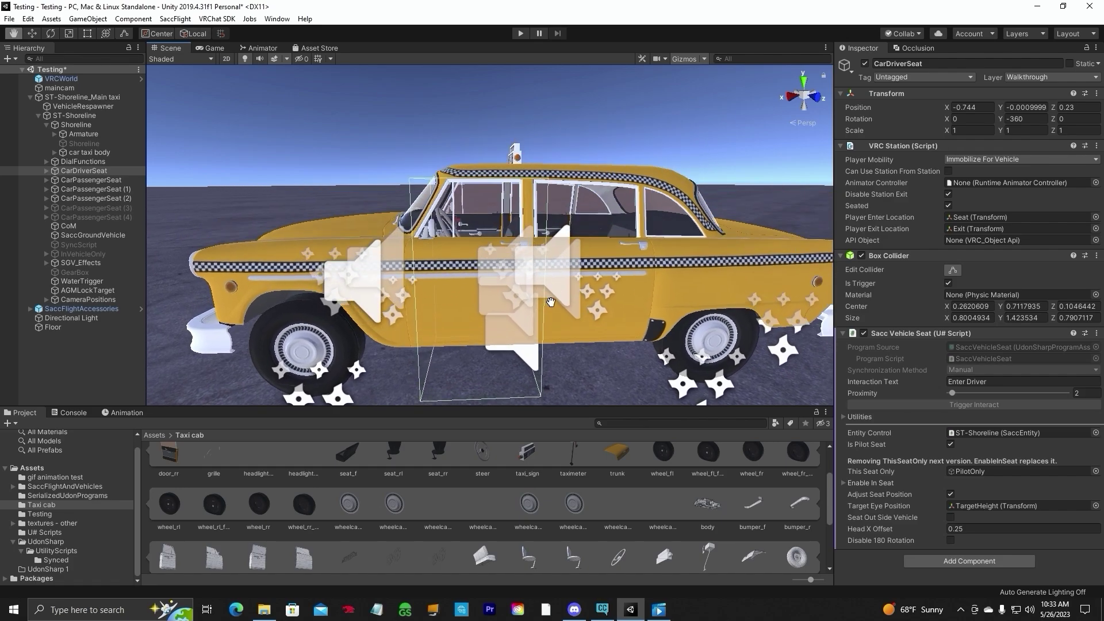
- Pull in the collider's side to fit the door, giving Center Z 0.1546949, Size Z 0.6906105
{"action": "left_click", "coordinate": [953, 270]}
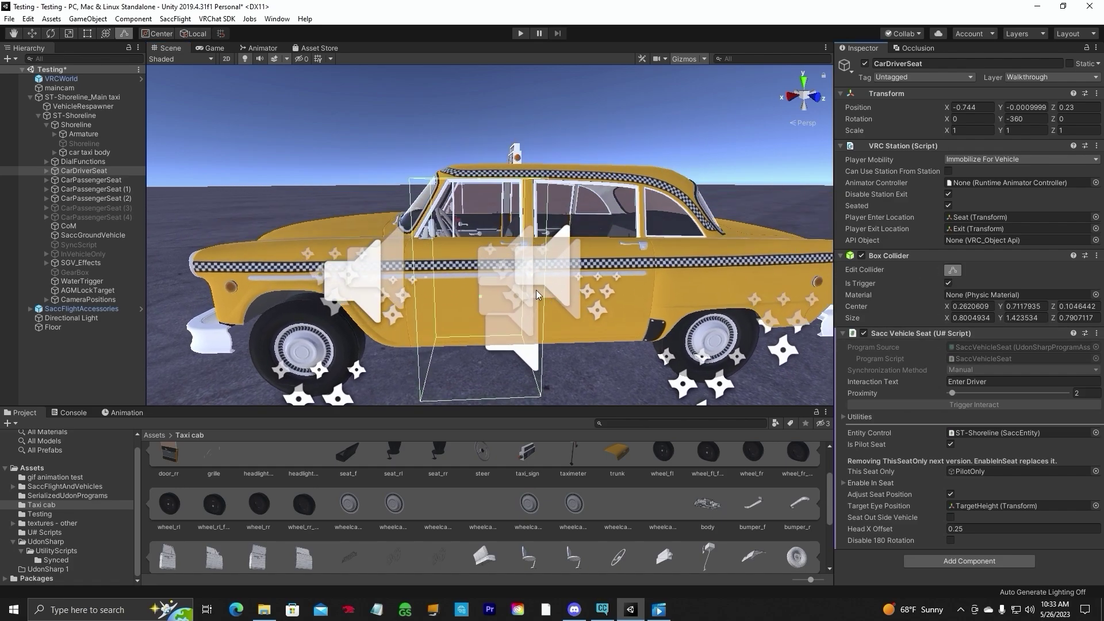
{"action": "scroll", "coordinate": [533, 287], "scroll_direction": "up", "scroll_amount": 5}
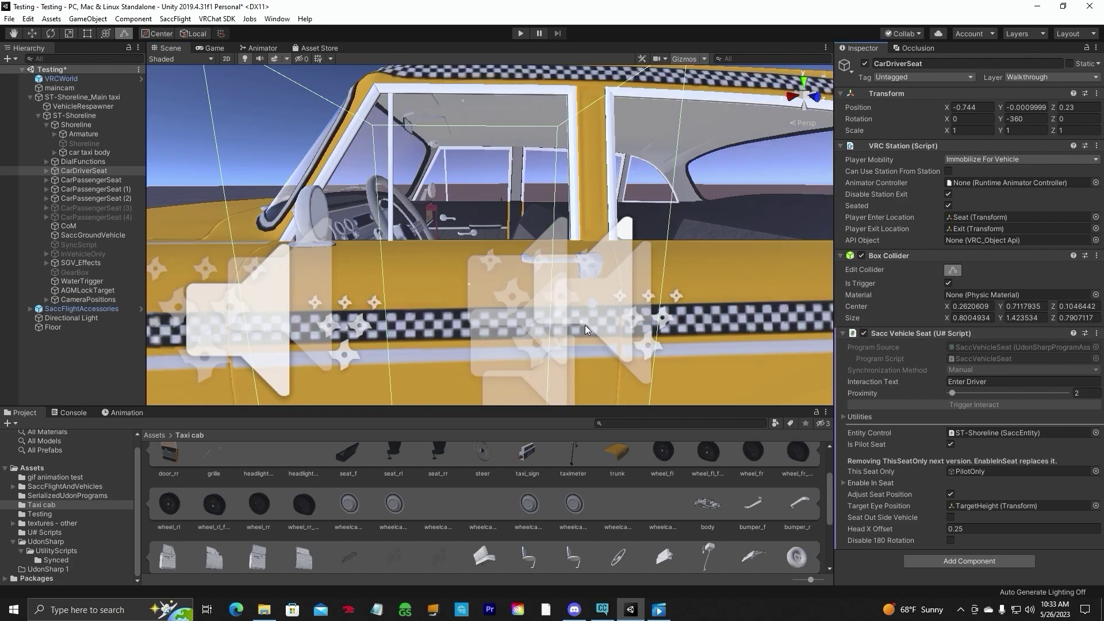
{"action": "left_click_drag", "start_coordinate": [582, 322], "coordinate": [554, 364]}
{"action": "scroll", "coordinate": [578, 330], "scroll_direction": "down", "scroll_amount": 10}
{"action": "scroll", "coordinate": [555, 364], "scroll_direction": "down", "scroll_amount": 5}
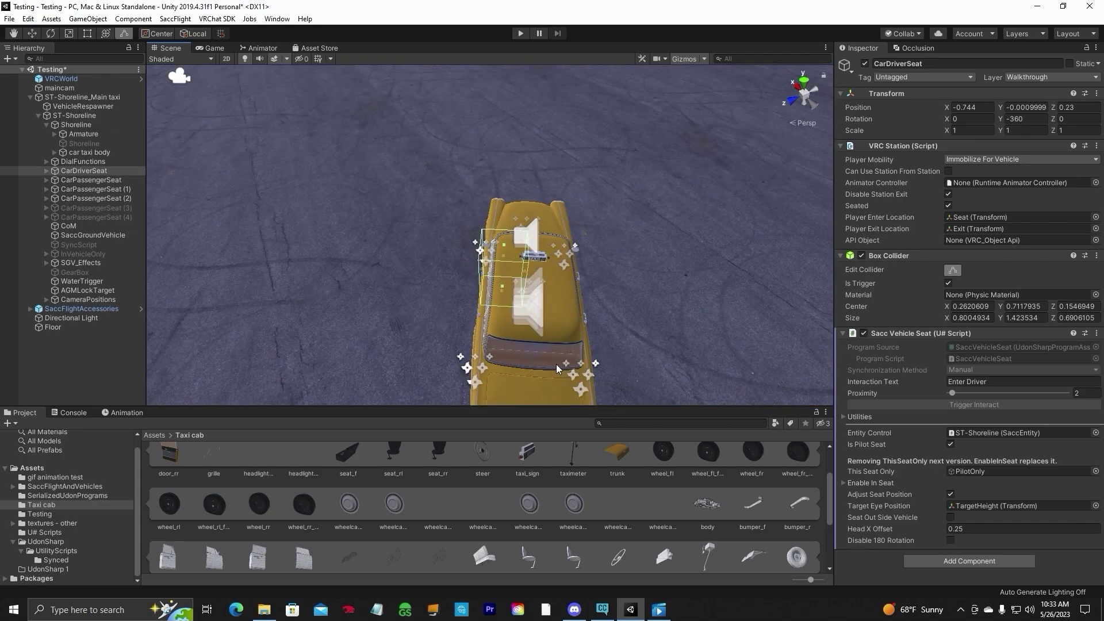
{"action": "left_click", "coordinate": [107, 179]}
{"action": "left_click", "coordinate": [102, 188]}
{"action": "left_click", "coordinate": [102, 198]}
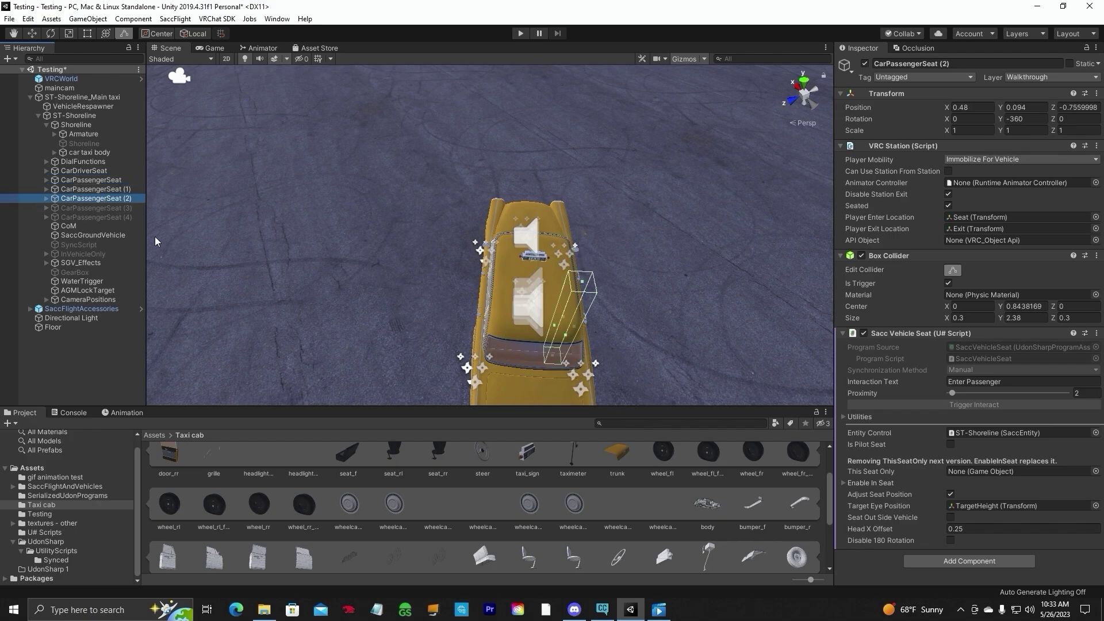
{"action": "left_click", "coordinate": [94, 209]}
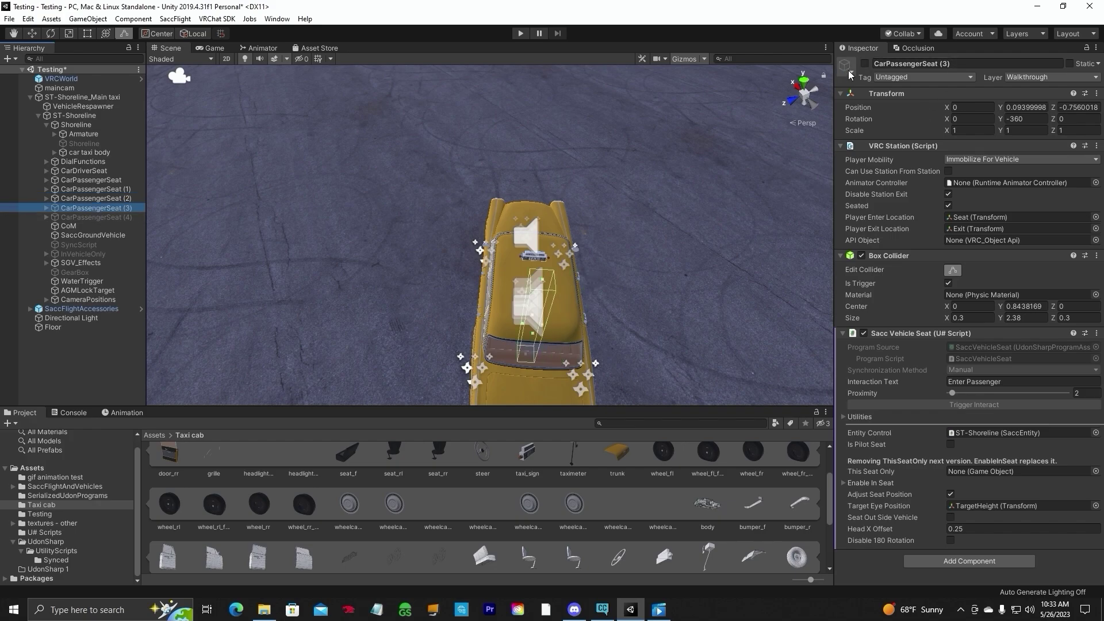
{"action": "left_click_drag", "start_coordinate": [661, 270], "coordinate": [606, 267], "text": "alt"}
{"action": "scroll", "coordinate": [509, 259], "scroll_direction": "up", "scroll_amount": 5}
{"action": "left_click_drag", "start_coordinate": [509, 259], "coordinate": [619, 229], "text": "alt"}
{"action": "scroll", "coordinate": [598, 227], "scroll_direction": "down", "scroll_amount": 6}
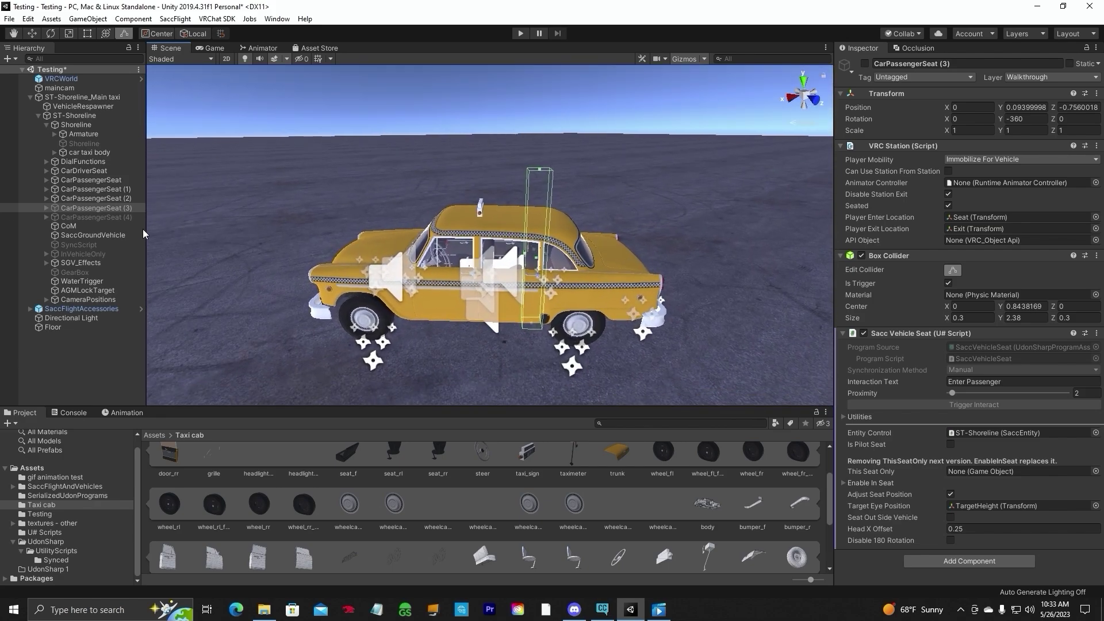